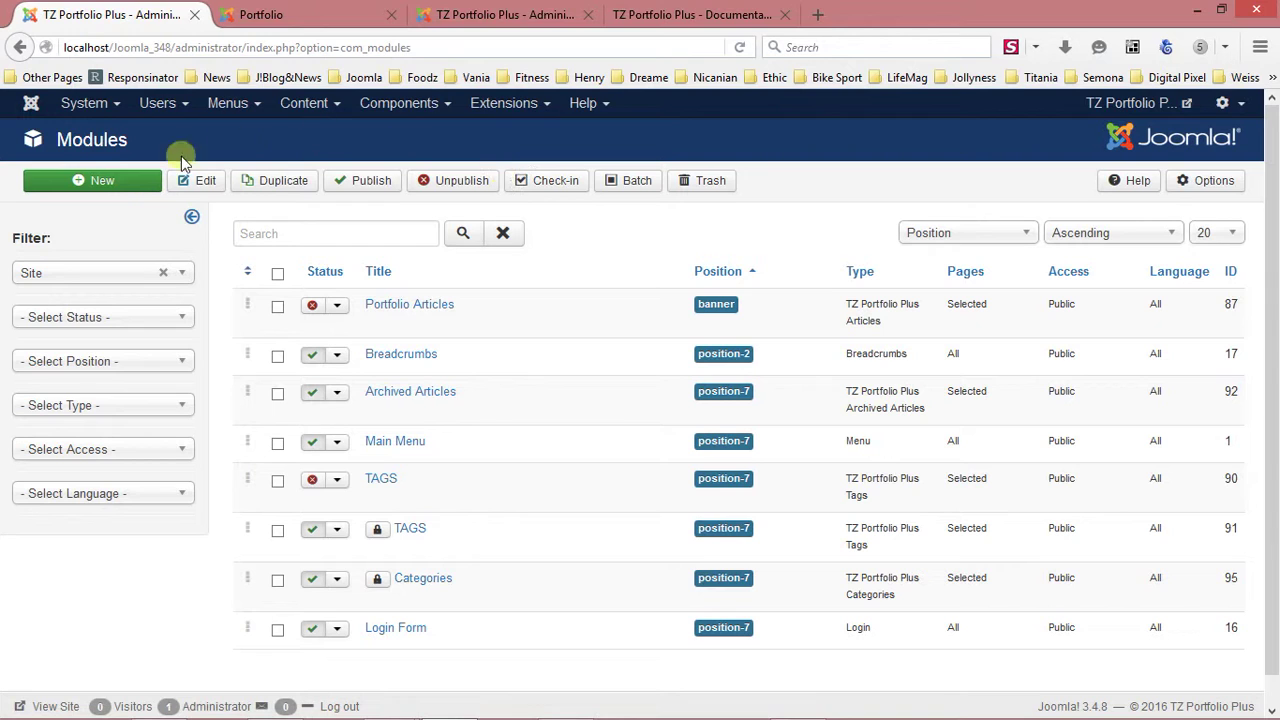
# Step: Start a new site module of the type TZ Portfolio Plus Articles
pyautogui.click(120, 187)
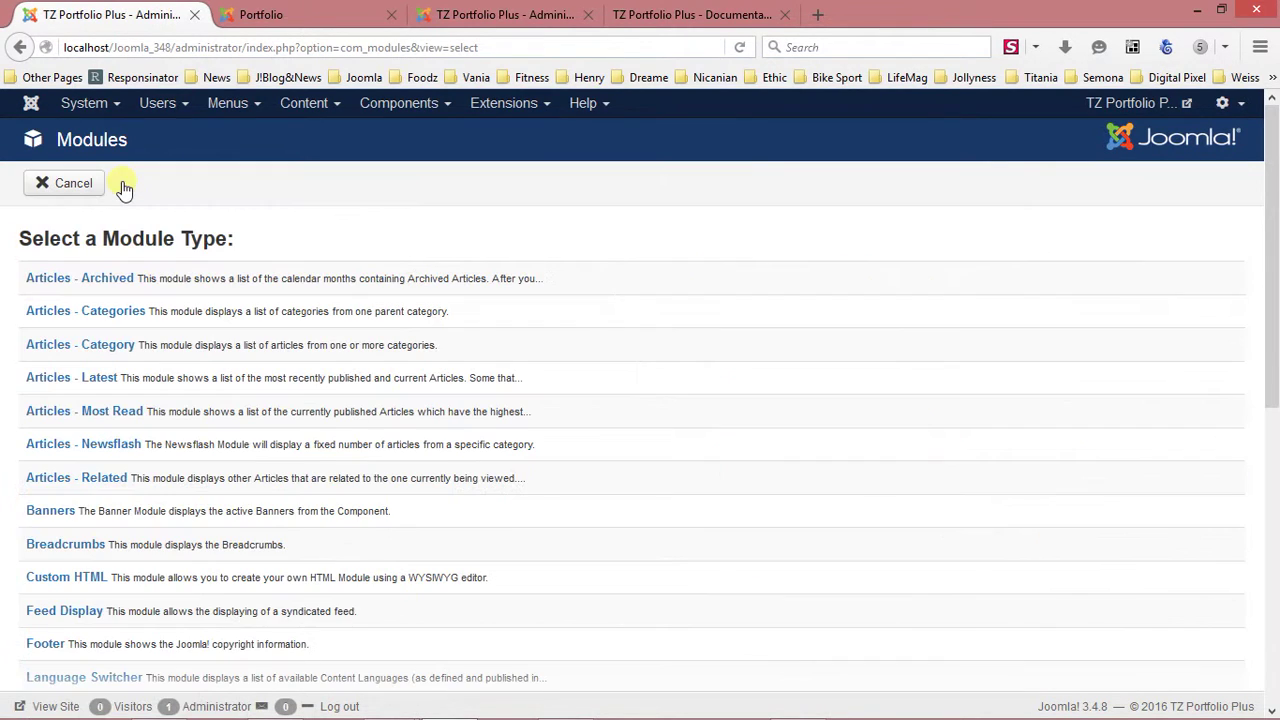
pyautogui.scroll(-6, 127, 256)
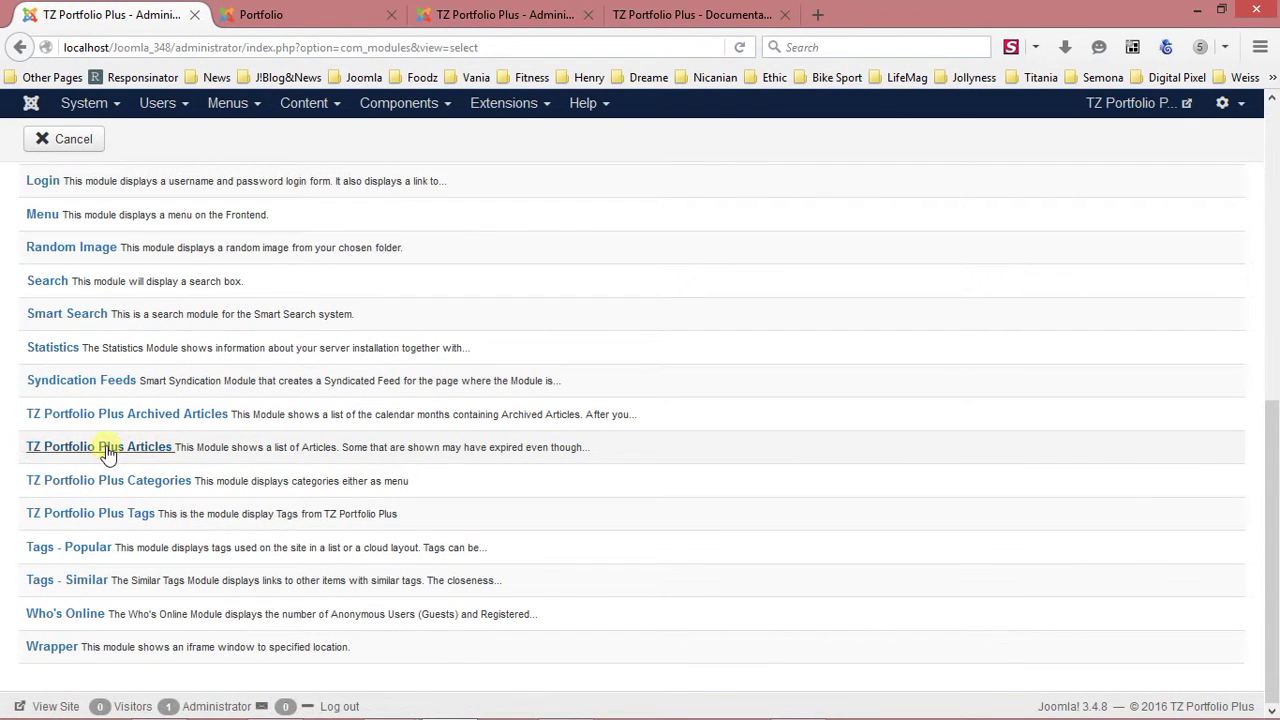
pyautogui.click(106, 452)
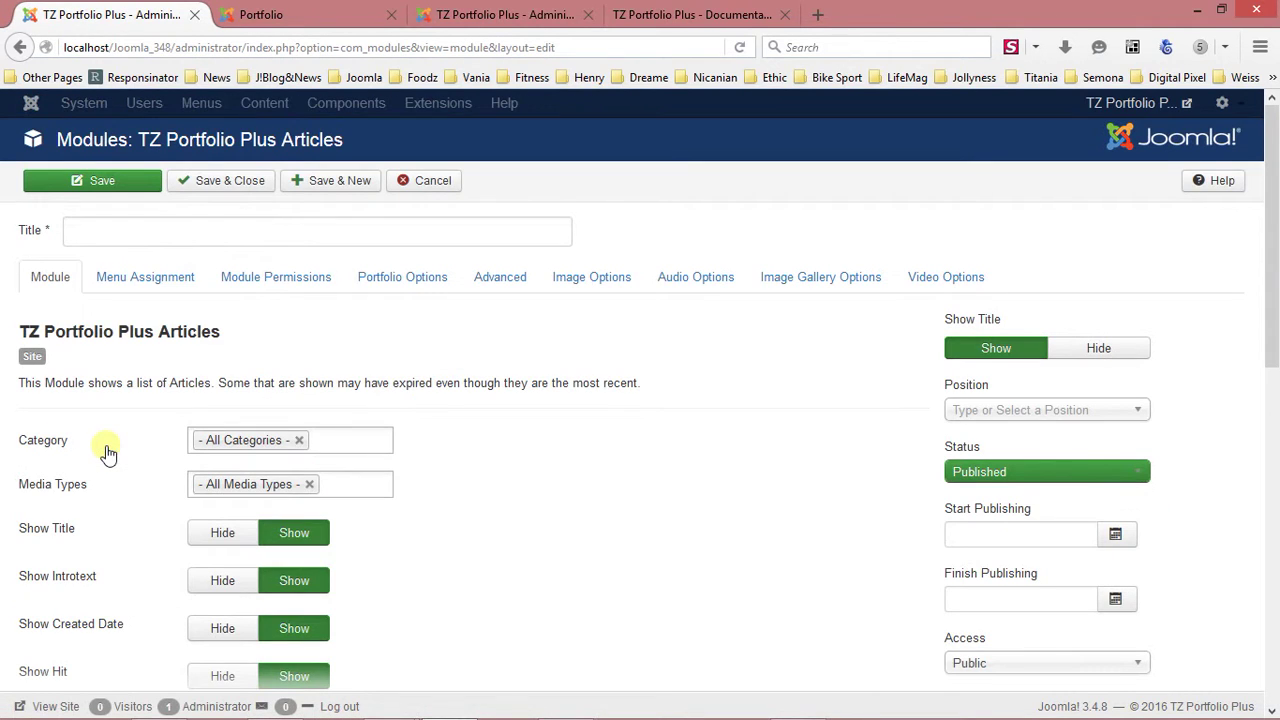
# Step: Title the new module "Portfolio Plus Articles"
pyautogui.click(201, 233)
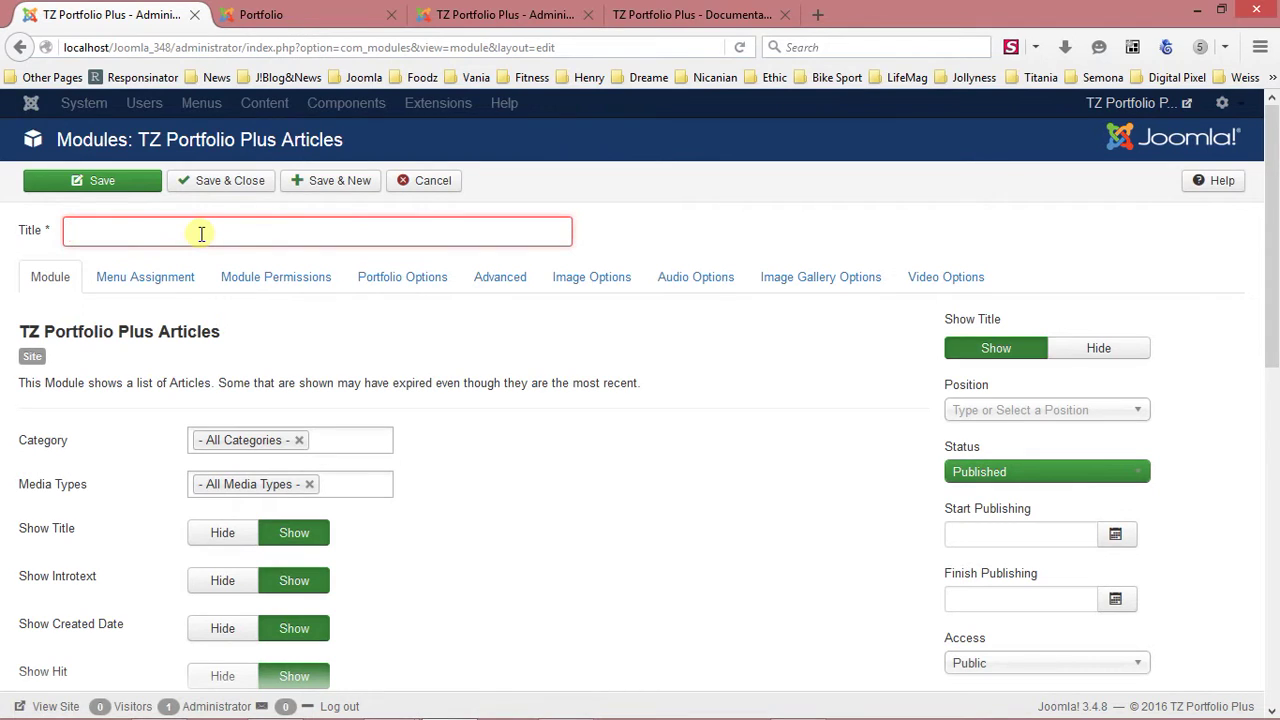
pyautogui.write('Portfolio')
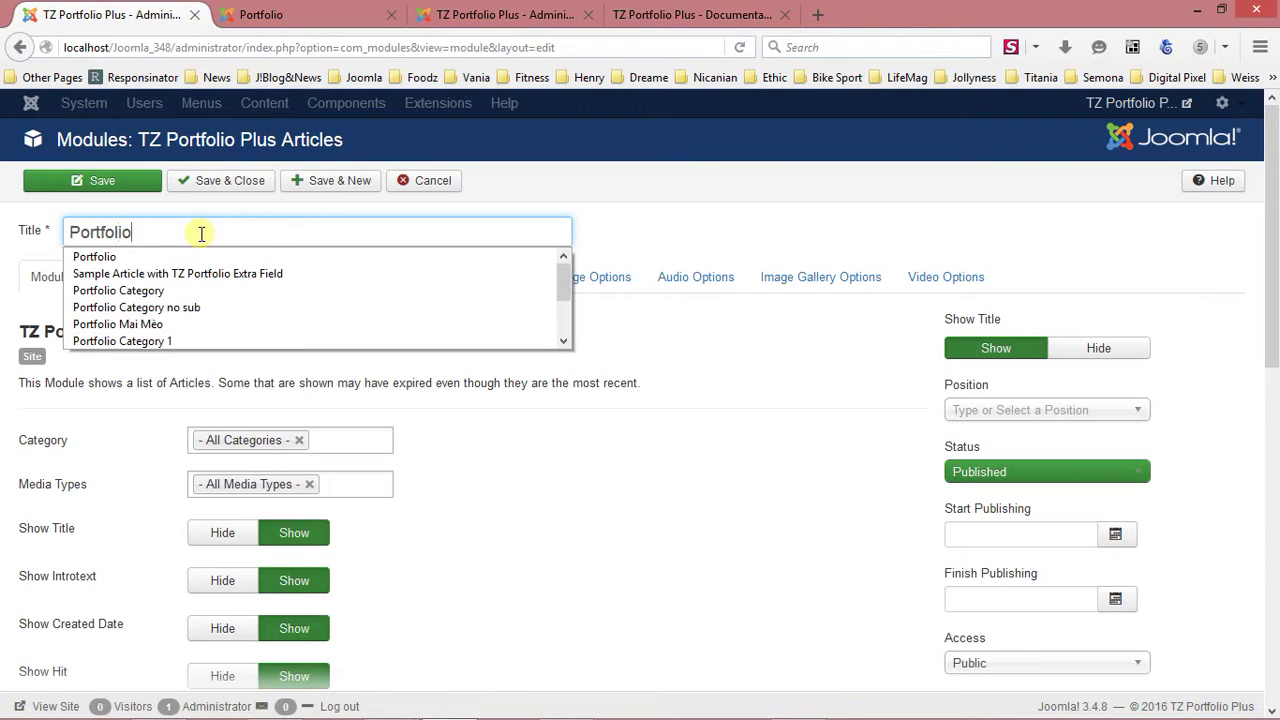
pyautogui.write(' Plus Artic')
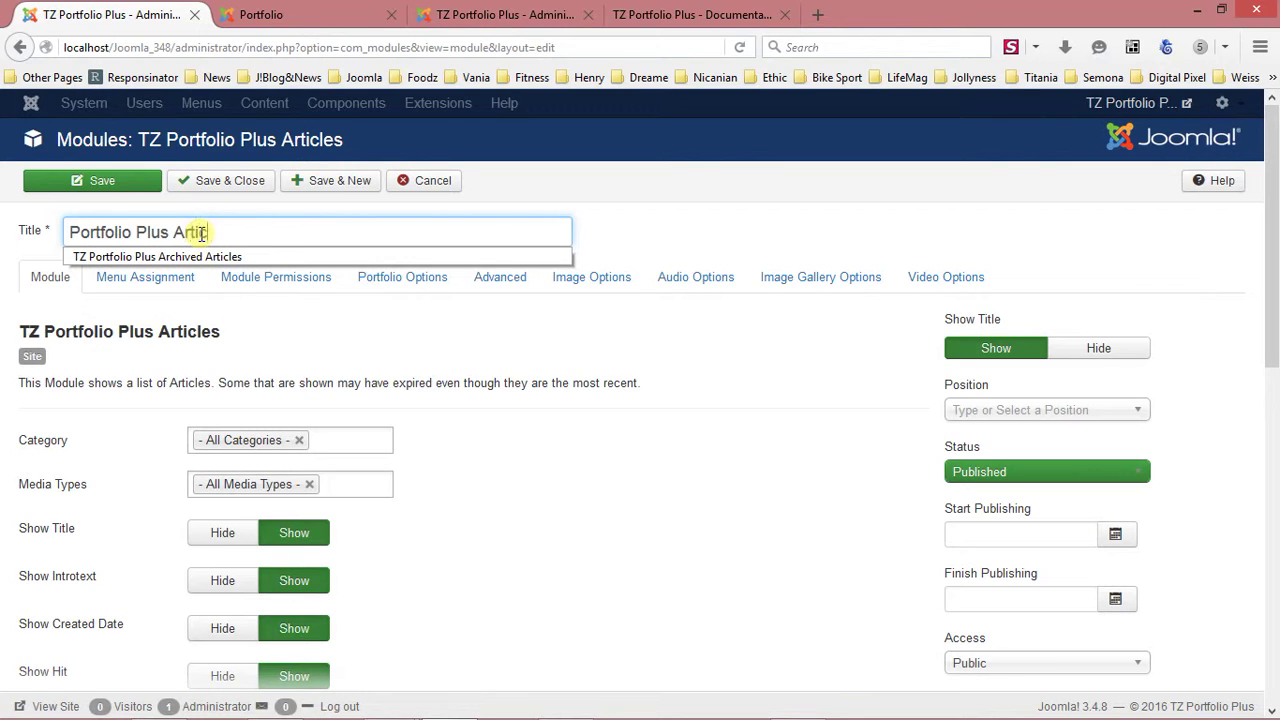
pyautogui.write('led')
pyautogui.press('BackSpace')
pyautogui.click(503, 203)
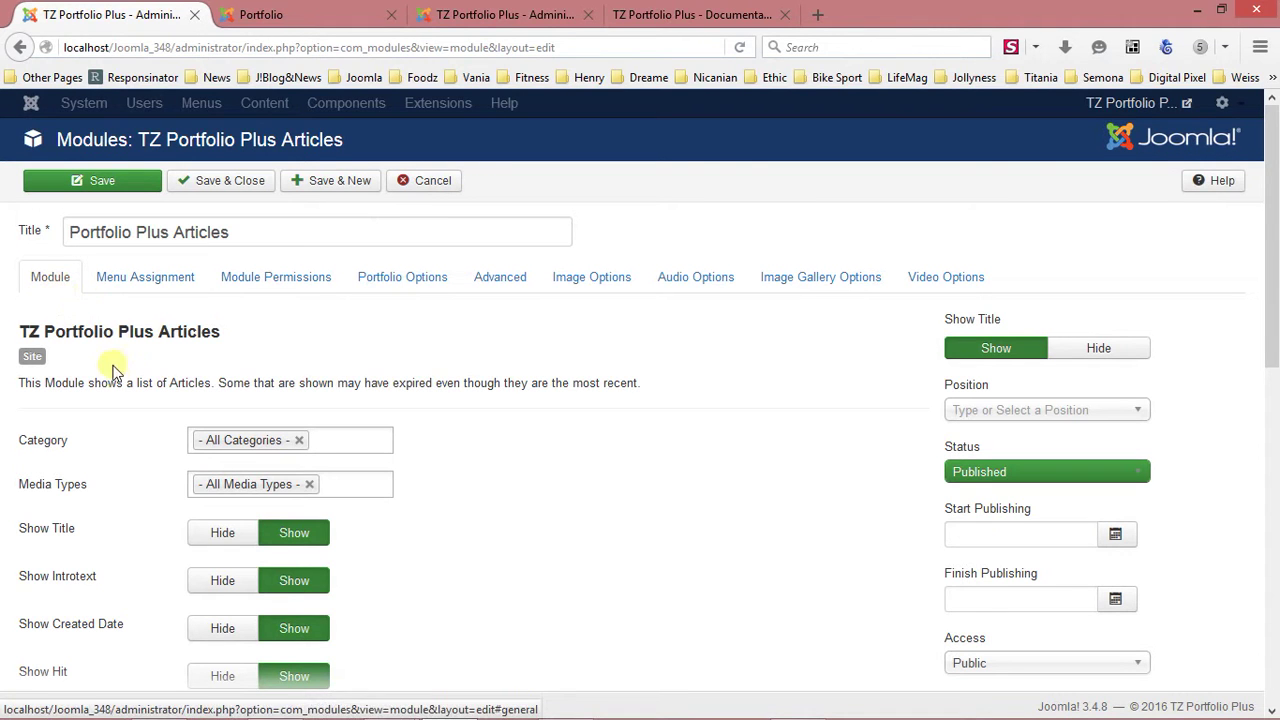
# Step: Review the module's general settings, menu assignment, permissions, portfolio options and advanced options, including the available alternative layouts
pyautogui.scroll(-1, 115, 385)
pyautogui.scroll(-8, 115, 385)
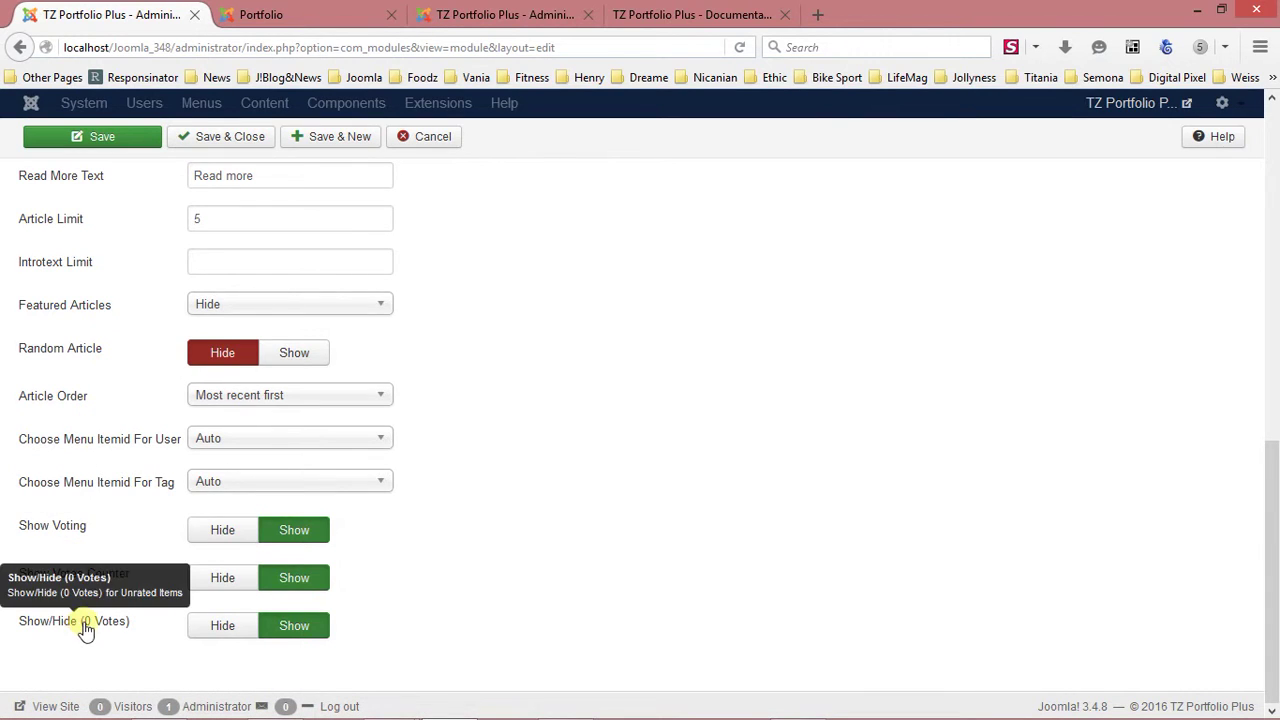
pyautogui.scroll(1, 113, 596)
pyautogui.scroll(10, 115, 580)
pyautogui.click(168, 277)
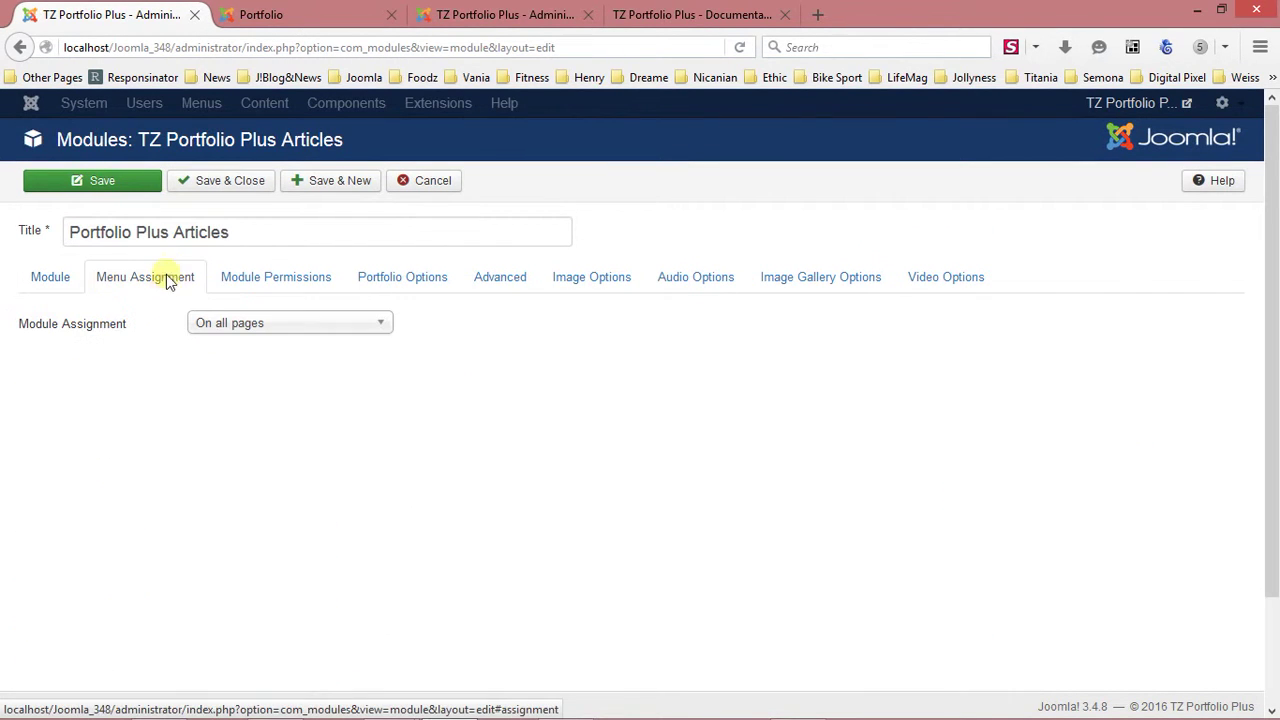
pyautogui.click(262, 280)
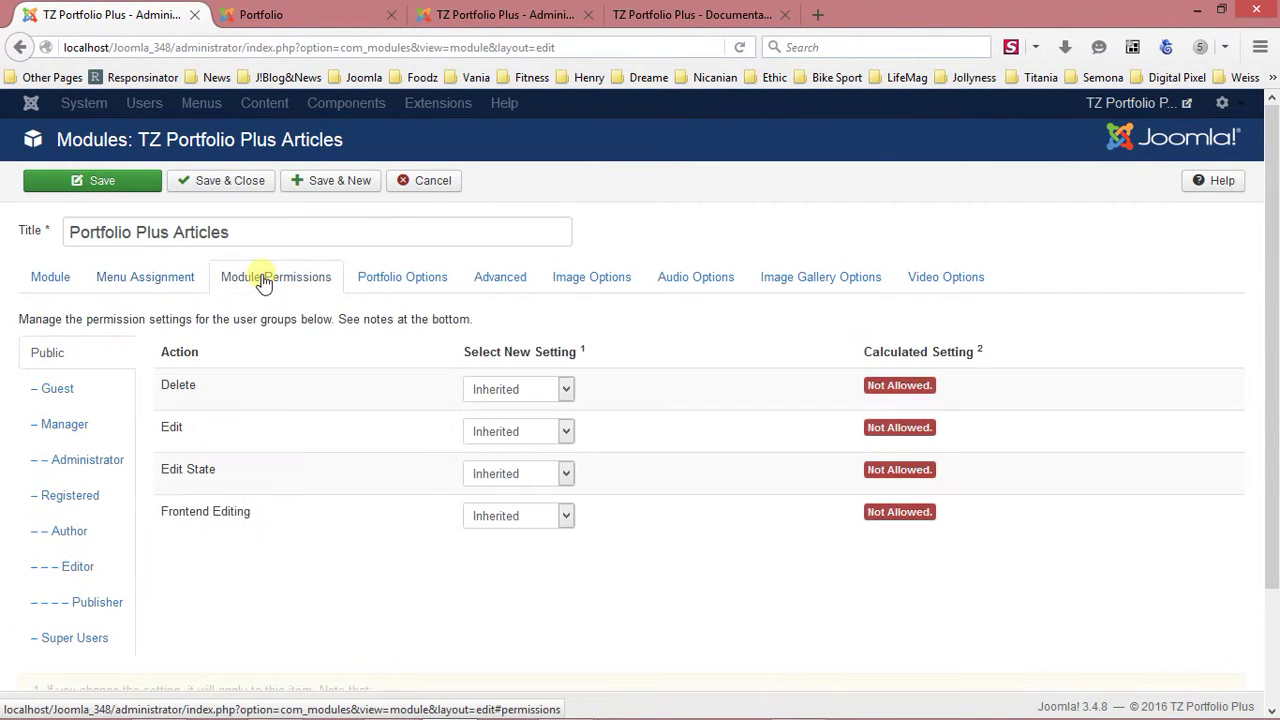
pyautogui.click(390, 277)
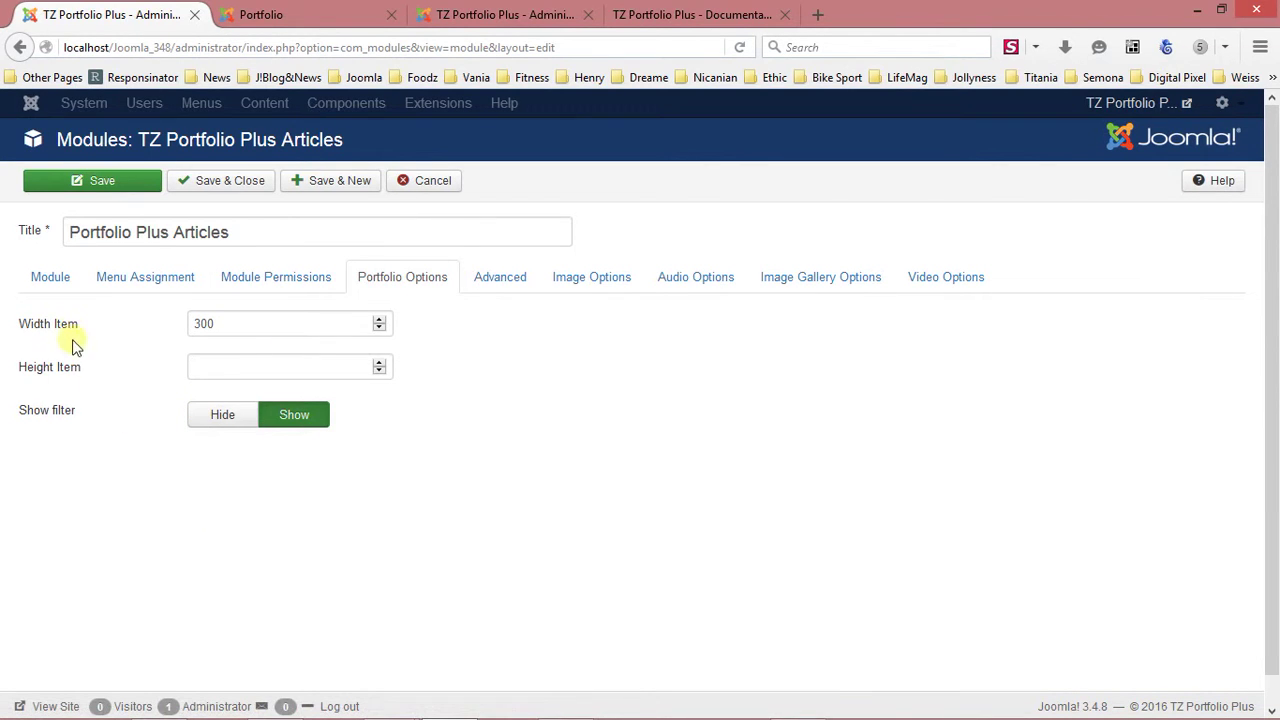
pyautogui.click(500, 277)
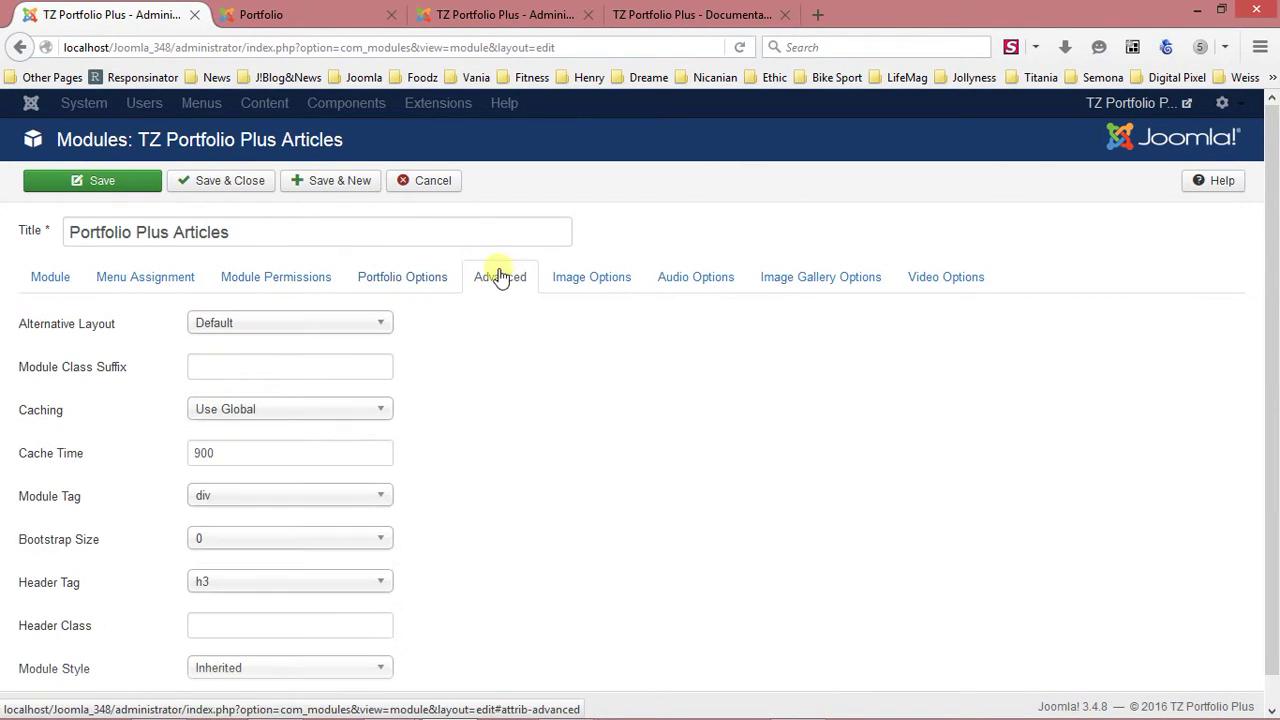
pyautogui.click(276, 322)
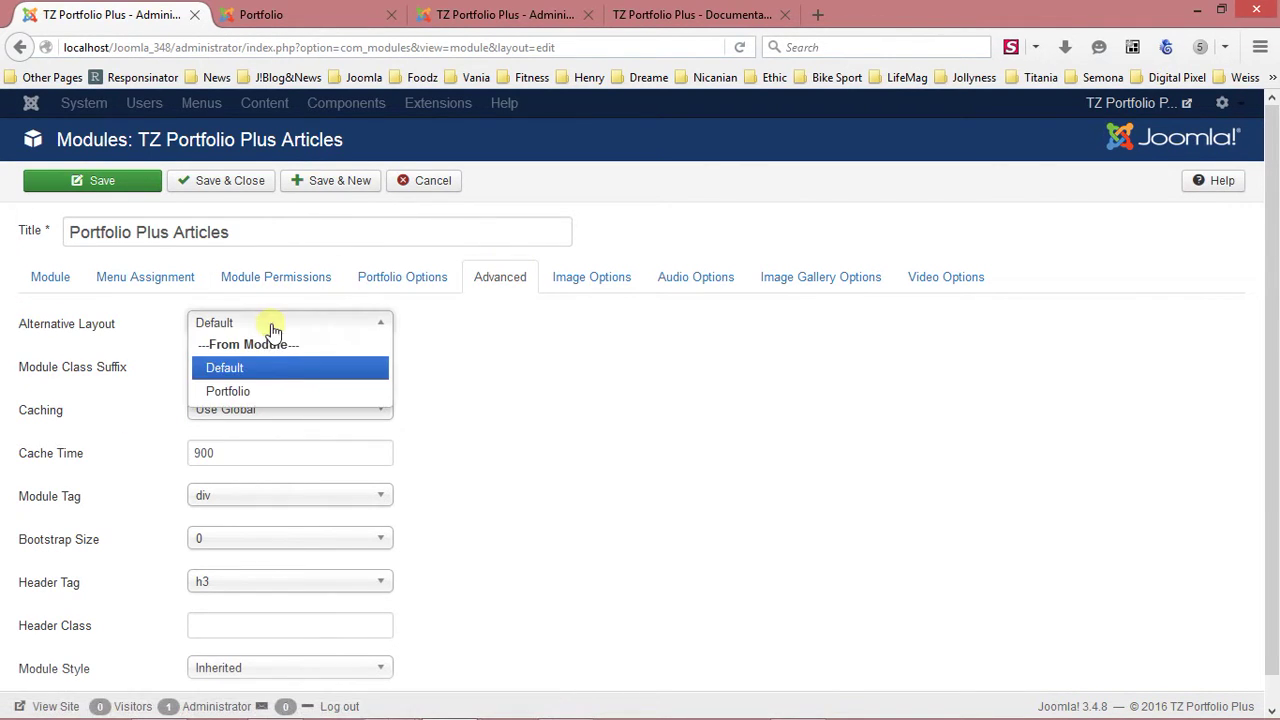
pyautogui.click(430, 308)
# Step: Review the module's image, audio, image gallery and video options
pyautogui.click(573, 287)
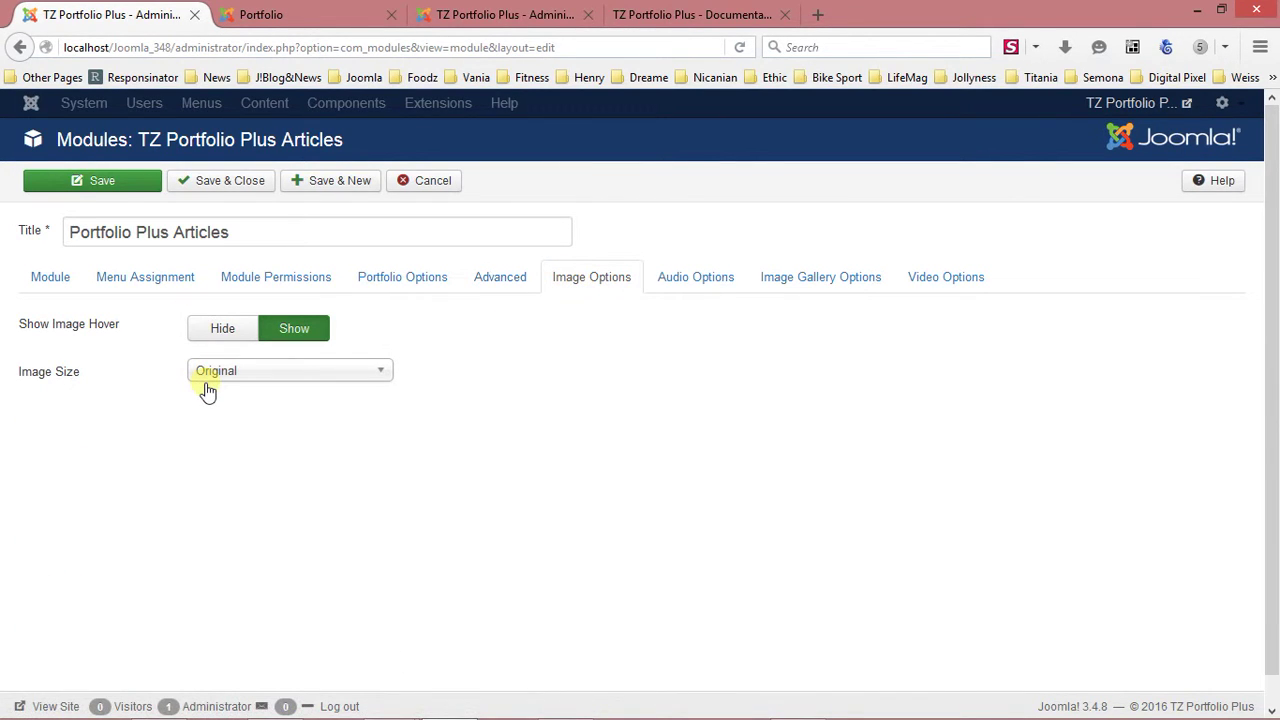
pyautogui.click(682, 289)
pyautogui.scroll(-4, 310, 520)
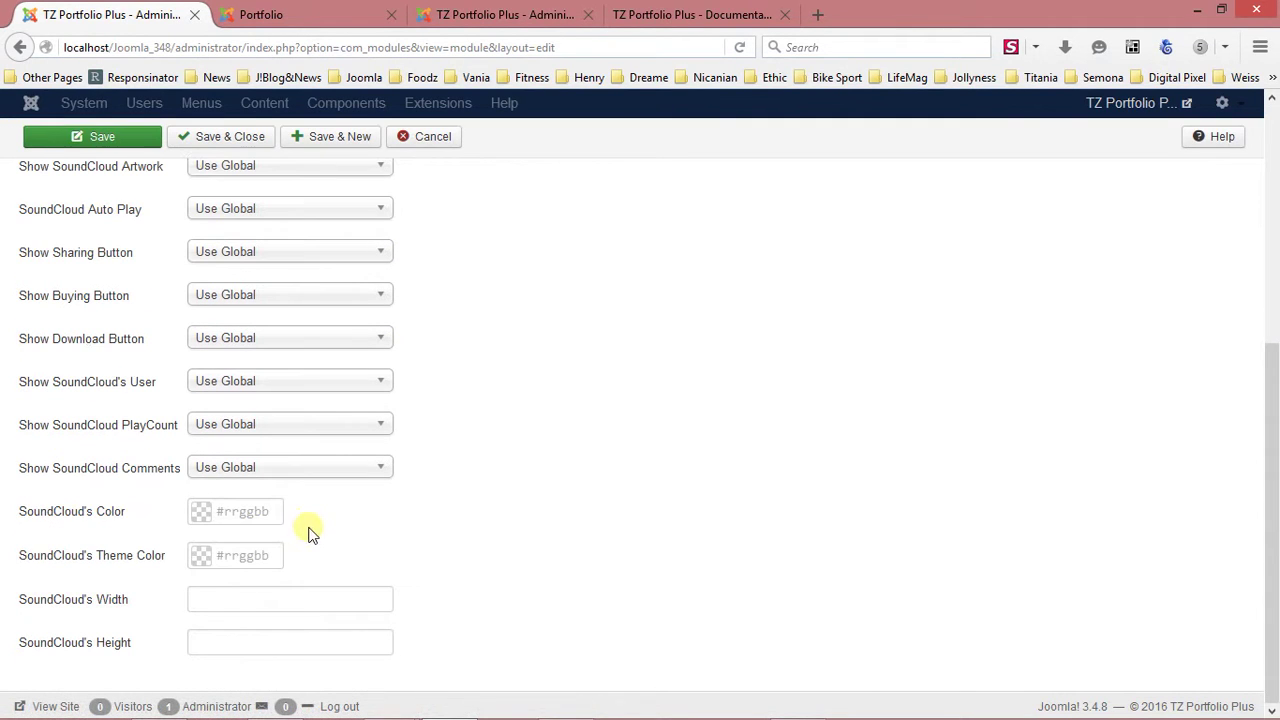
pyautogui.scroll(5, 506, 490)
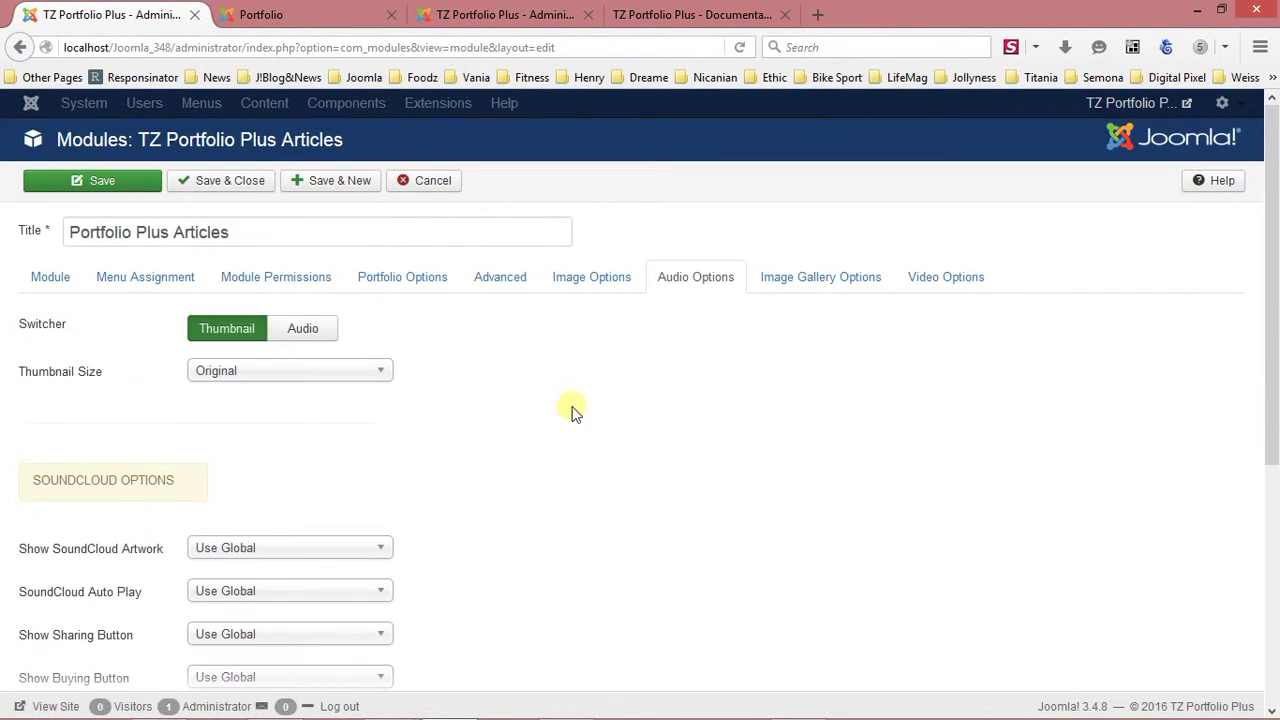
pyautogui.click(773, 285)
pyautogui.scroll(-5, 157, 500)
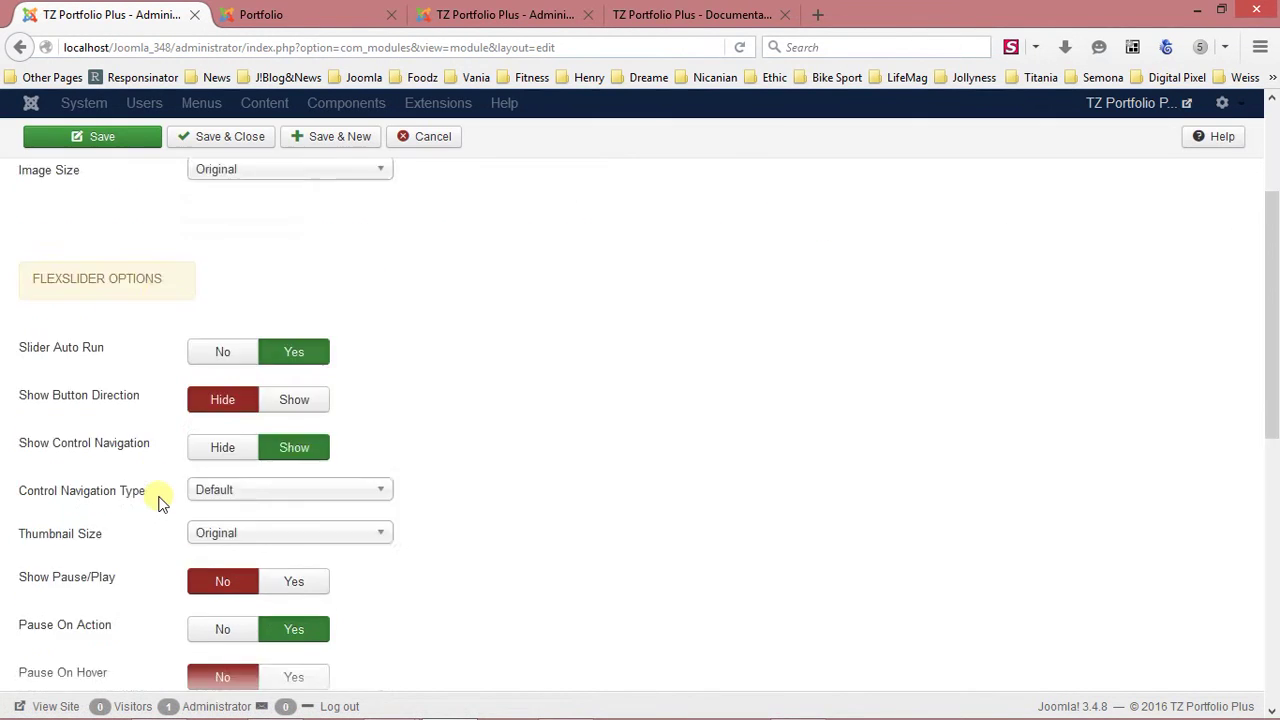
pyautogui.scroll(-3, 160, 500)
pyautogui.scroll(8, 157, 500)
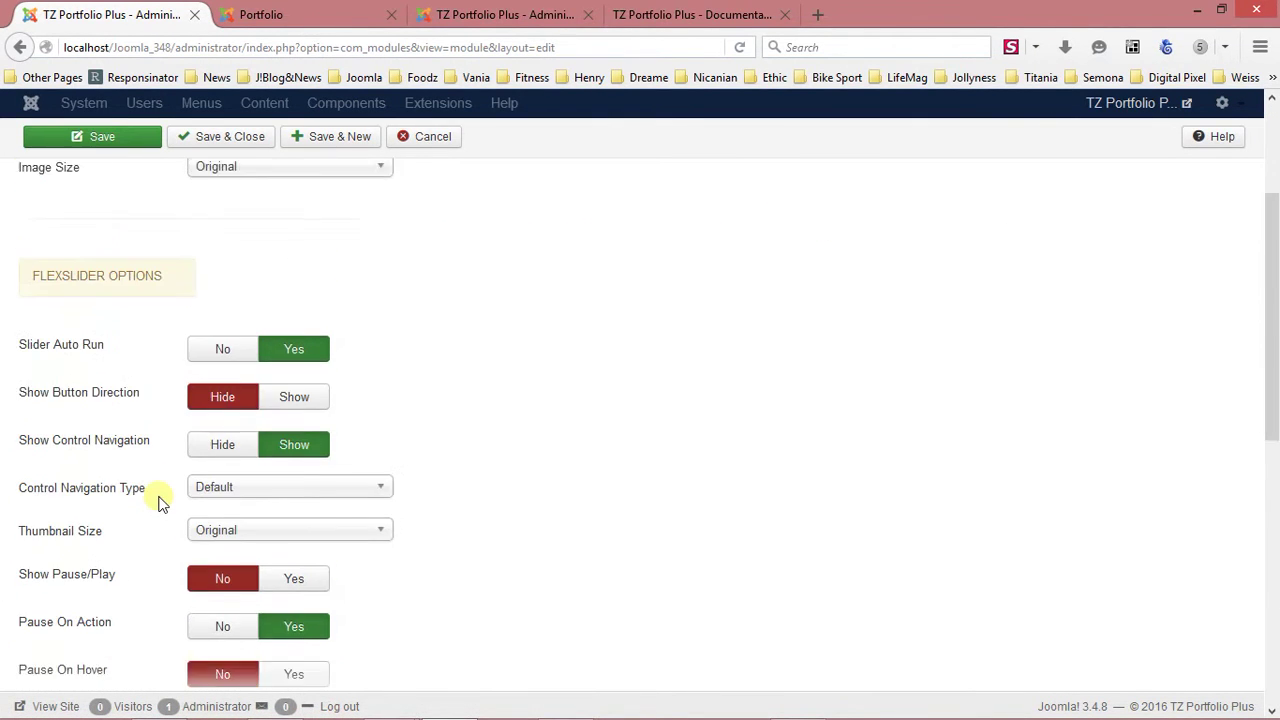
pyautogui.click(918, 280)
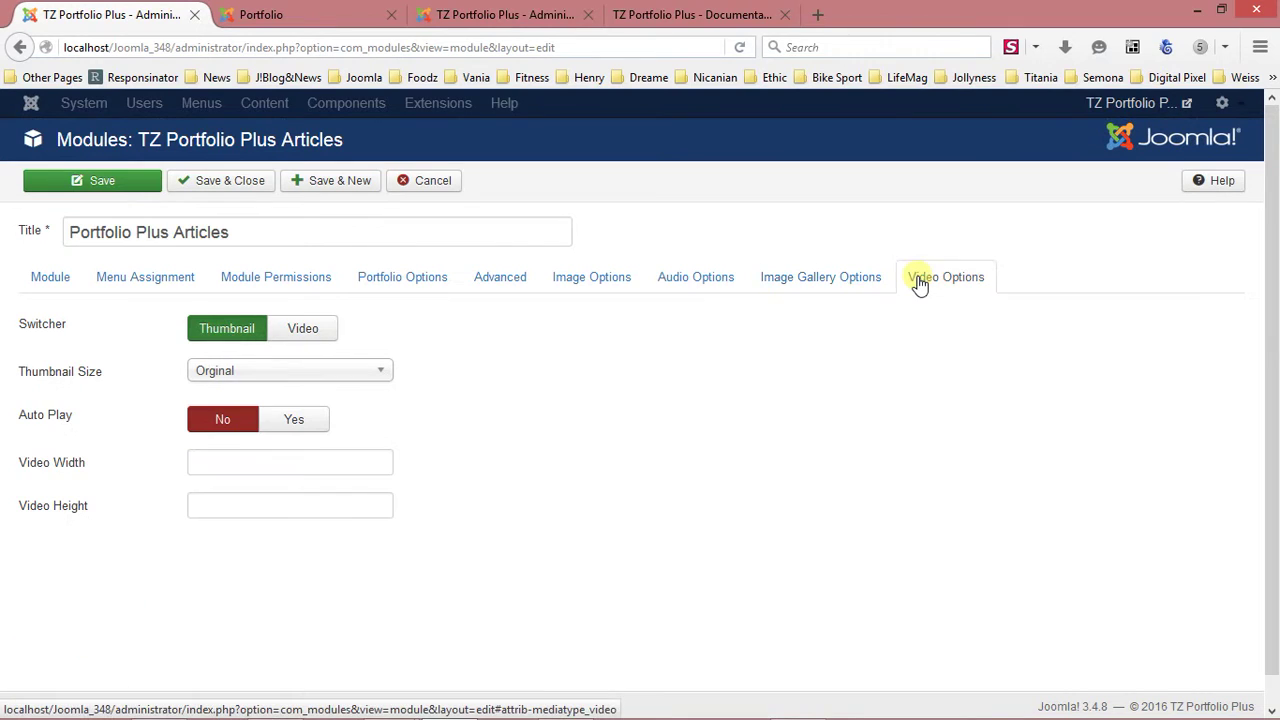
# Step: Return to the module's general settings and assign it to the Protostar position Banner [banner]
pyautogui.click(47, 279)
pyautogui.click(290, 230)
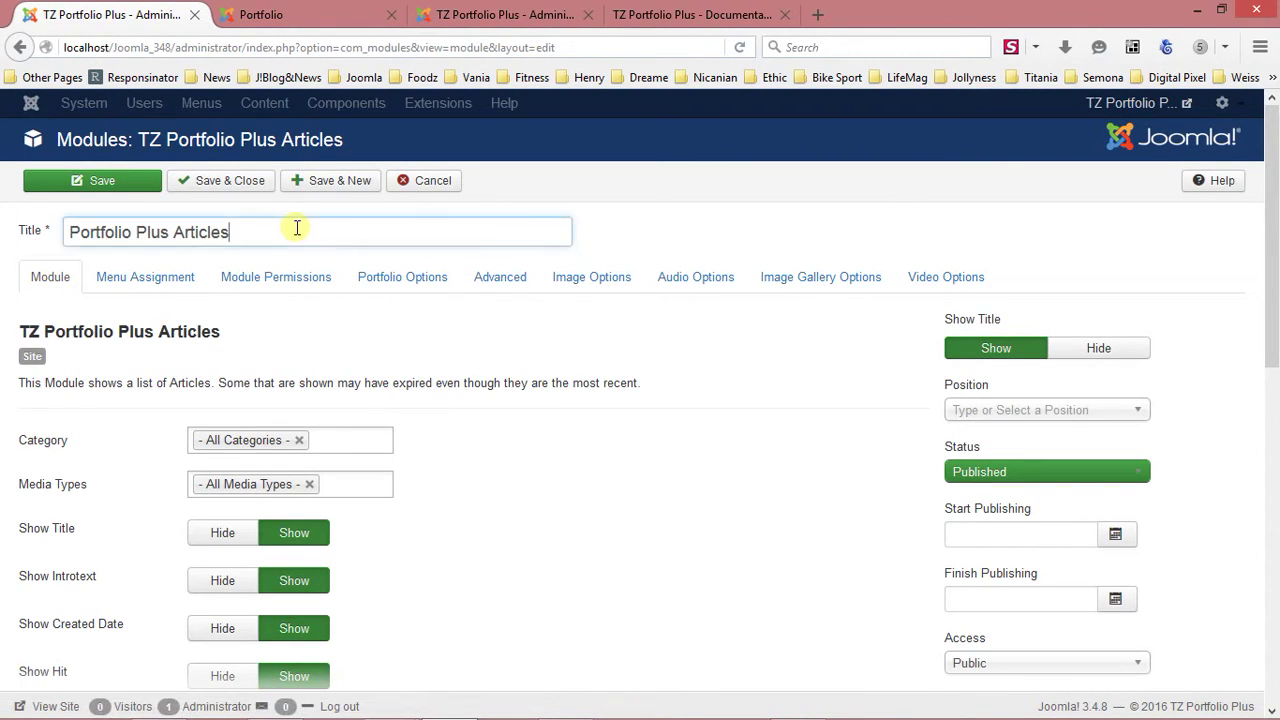
pyautogui.click(1008, 411)
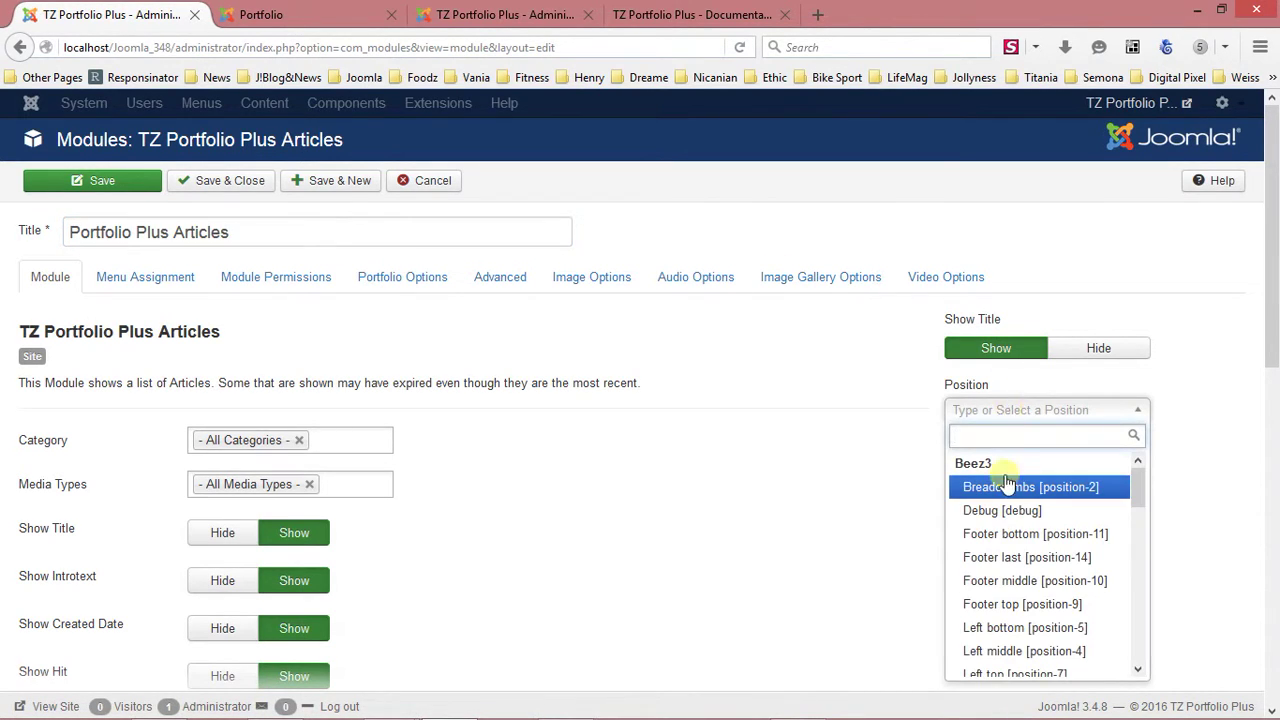
pyautogui.scroll(-5, 1007, 484)
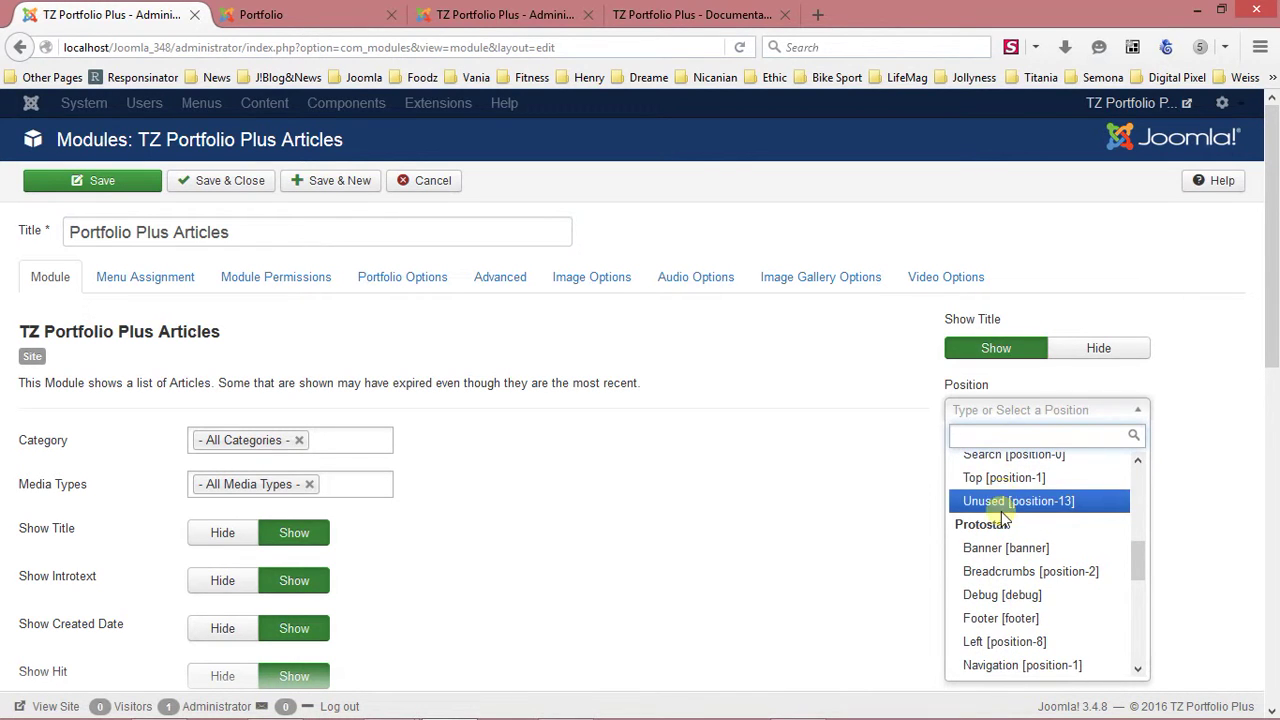
pyautogui.click(995, 547)
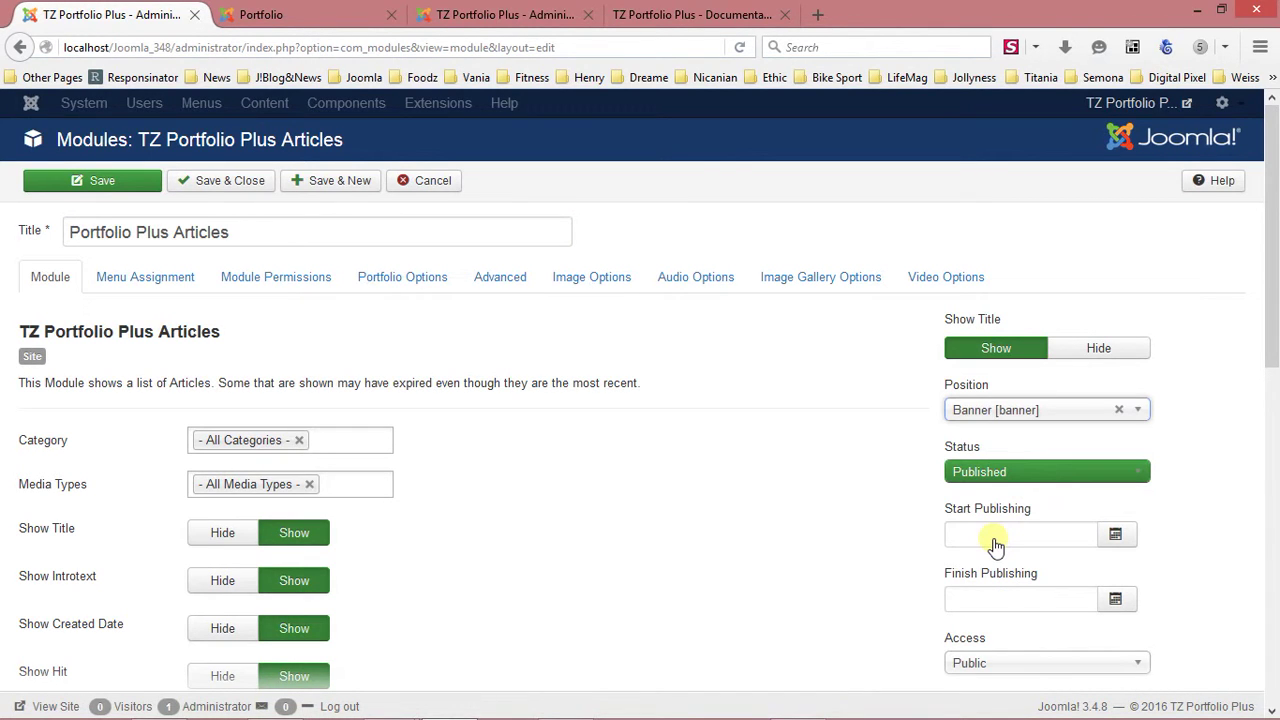
# Step: Replace the All Categories selection with the categories Blog, Love, Moments and Love Songs
pyautogui.scroll(-2, 302, 423)
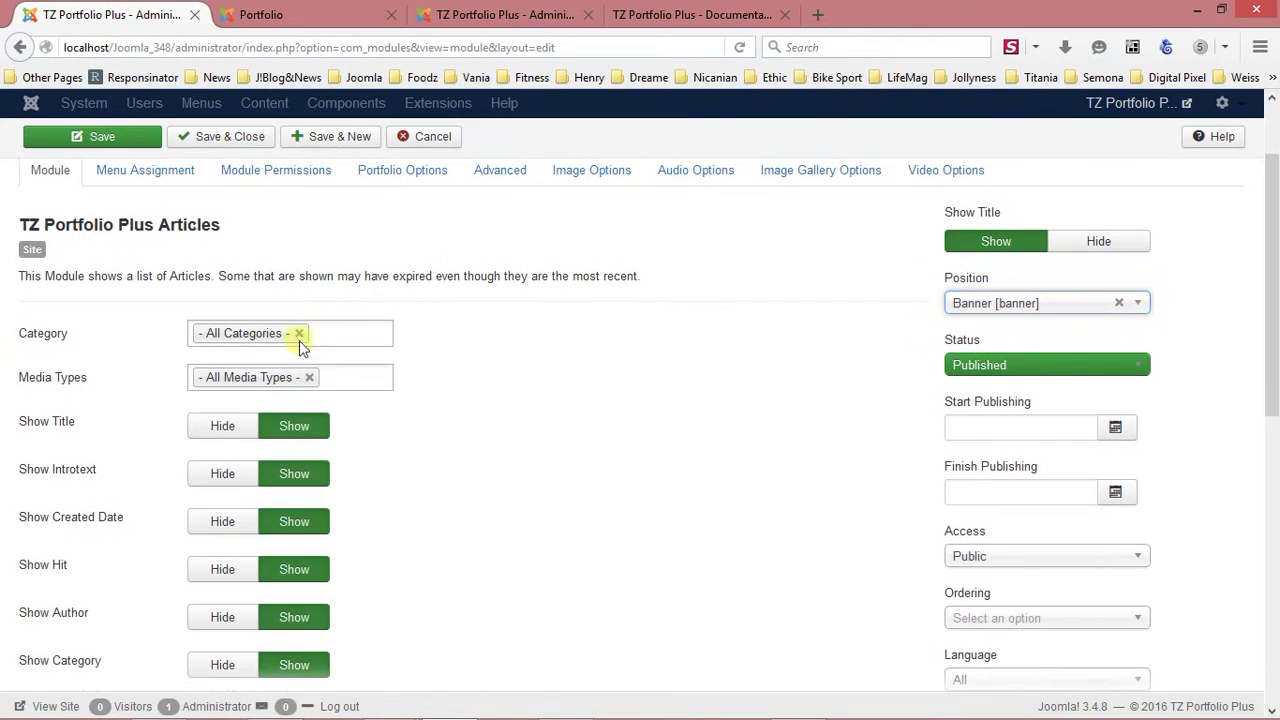
pyautogui.click(299, 333)
pyautogui.click(248, 334)
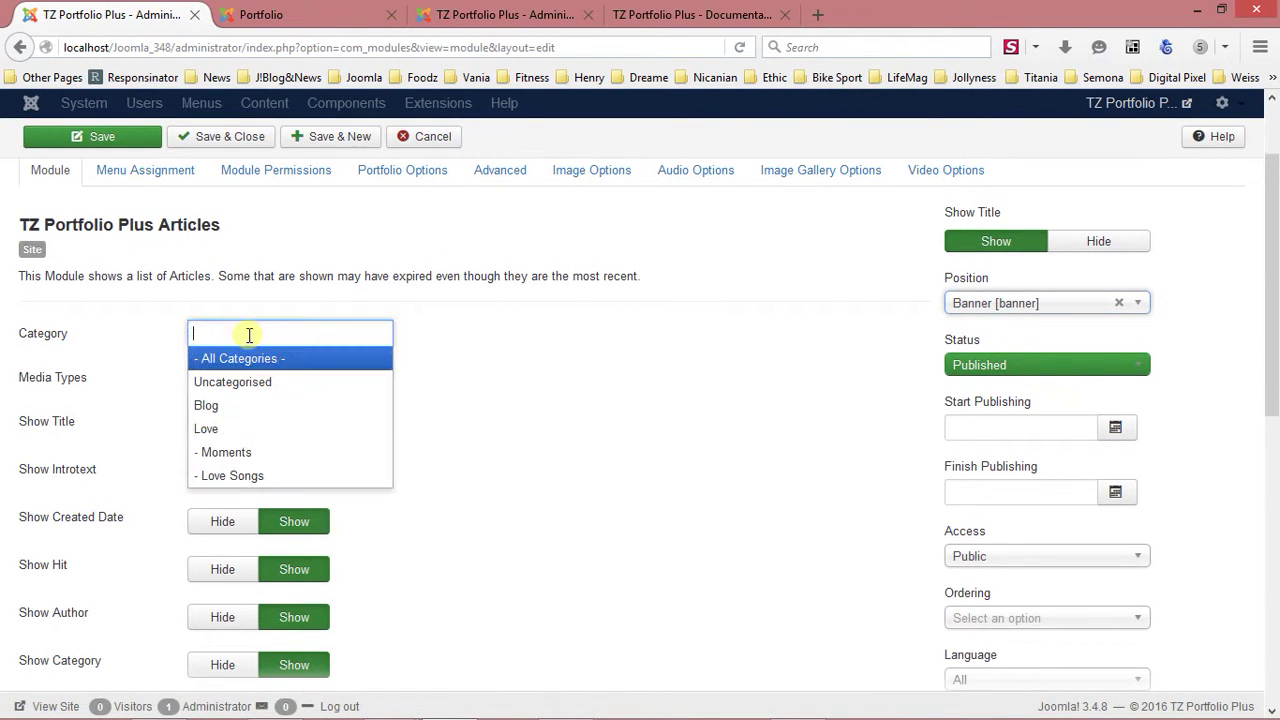
pyautogui.click(239, 412)
pyautogui.click(289, 335)
pyautogui.click(265, 427)
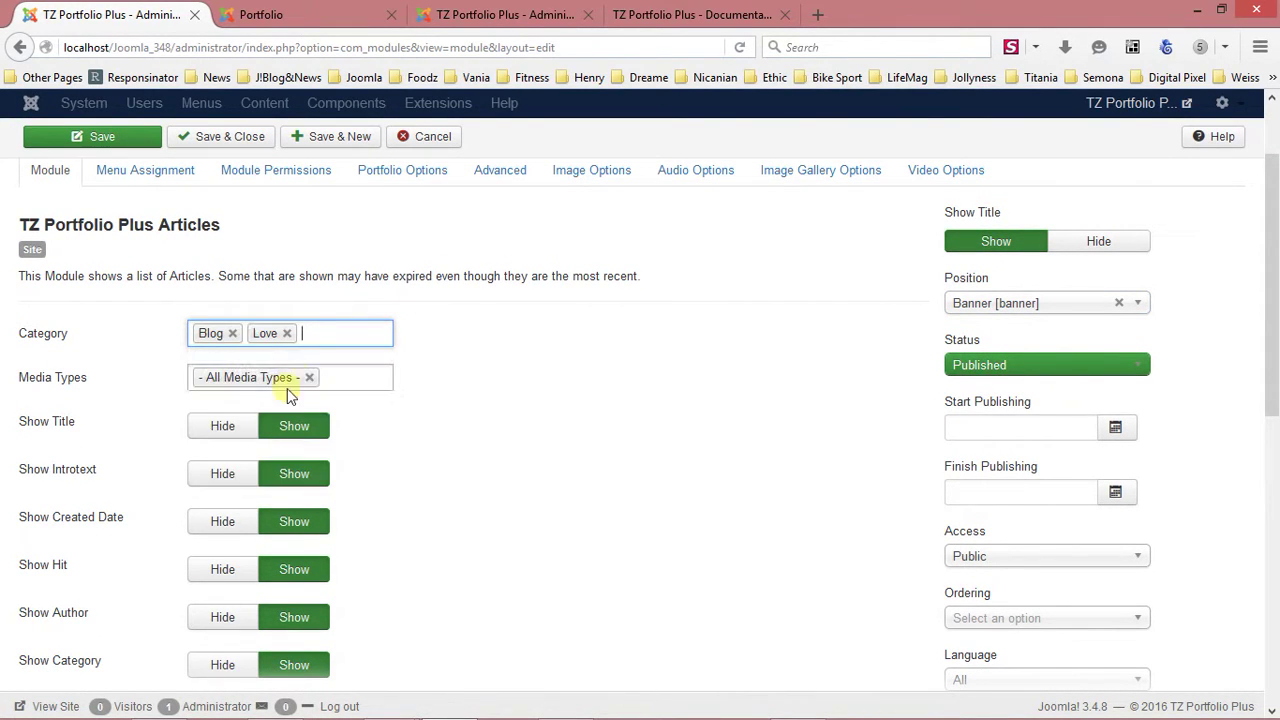
pyautogui.click(314, 333)
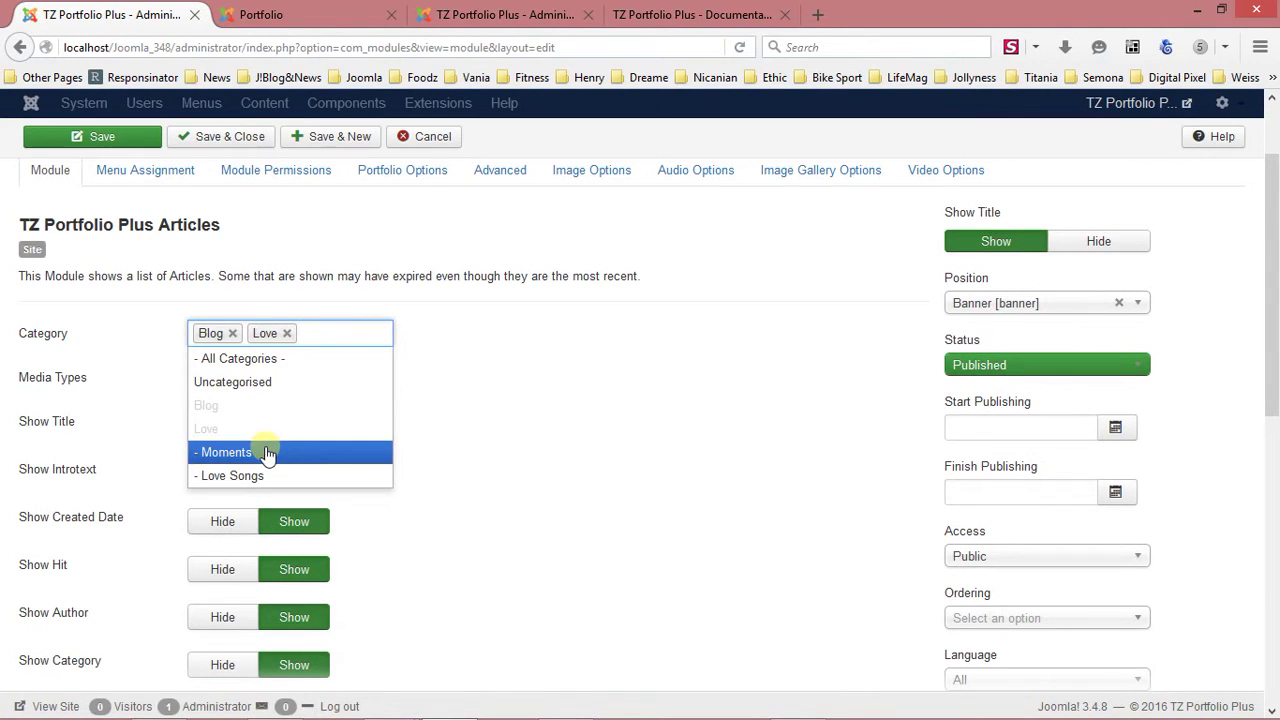
pyautogui.click(268, 452)
pyautogui.click(337, 352)
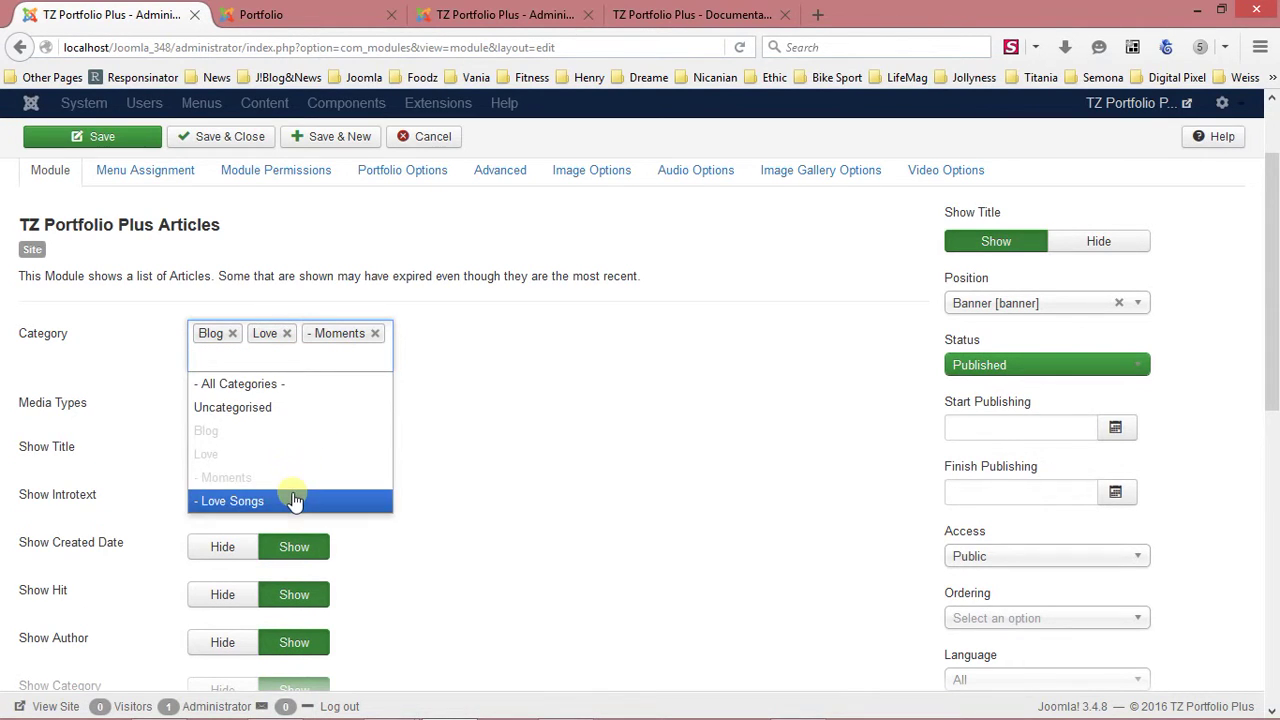
pyautogui.click(295, 501)
# Step: Replace the All Media Types selection with Image only
pyautogui.click(307, 403)
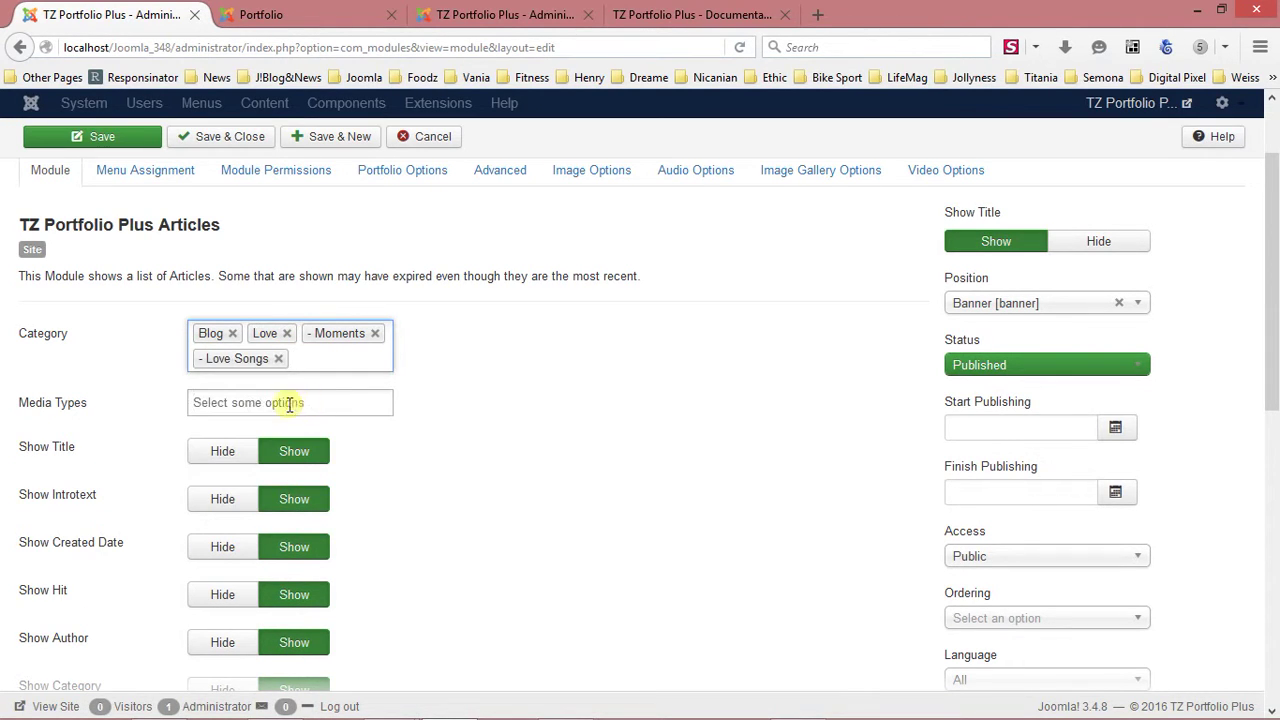
pyautogui.click(289, 403)
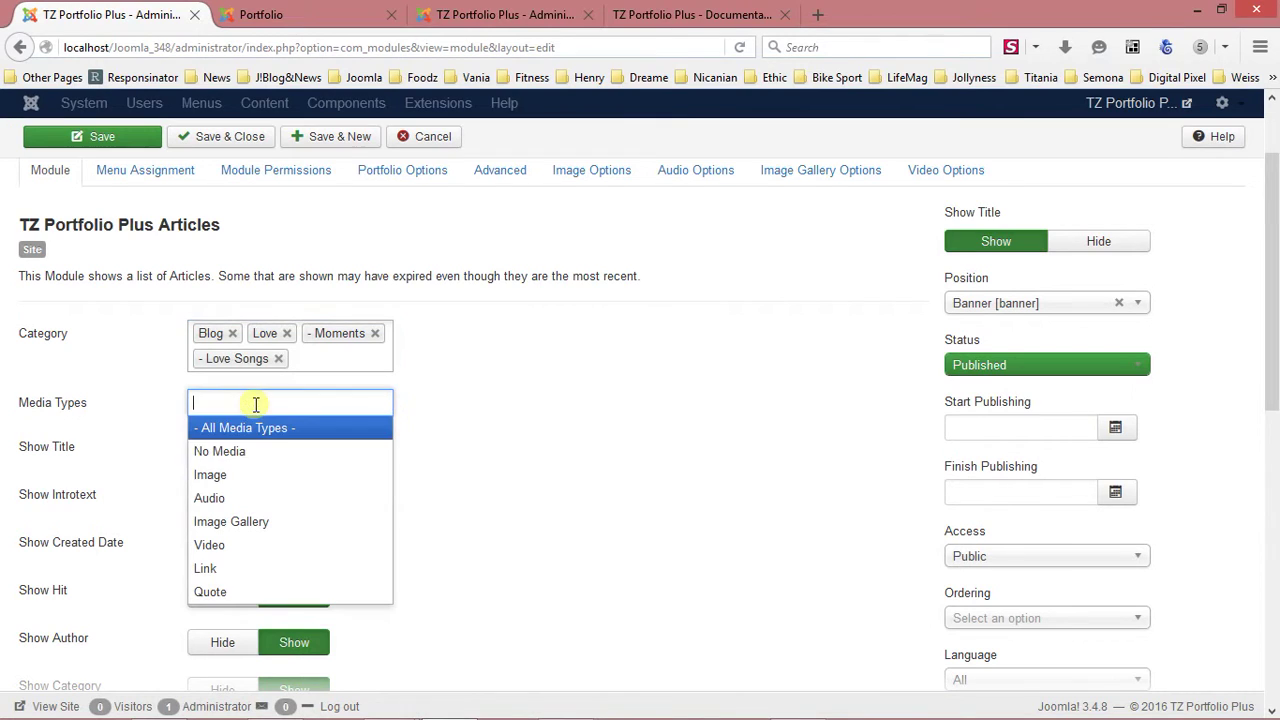
pyautogui.click(228, 475)
pyautogui.click(265, 398)
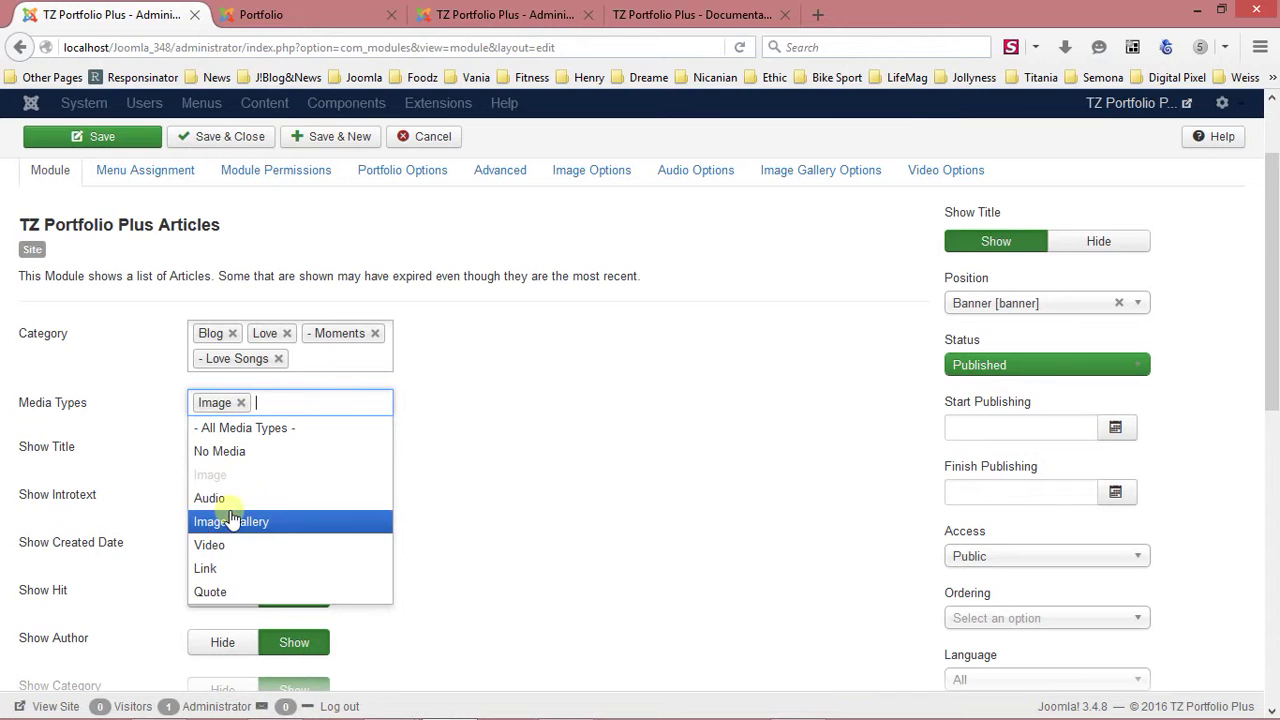
pyautogui.click(458, 462)
# Step: Hide the created date, hits, author, category and tags in the module's article display
pyautogui.scroll(-2, 456, 462)
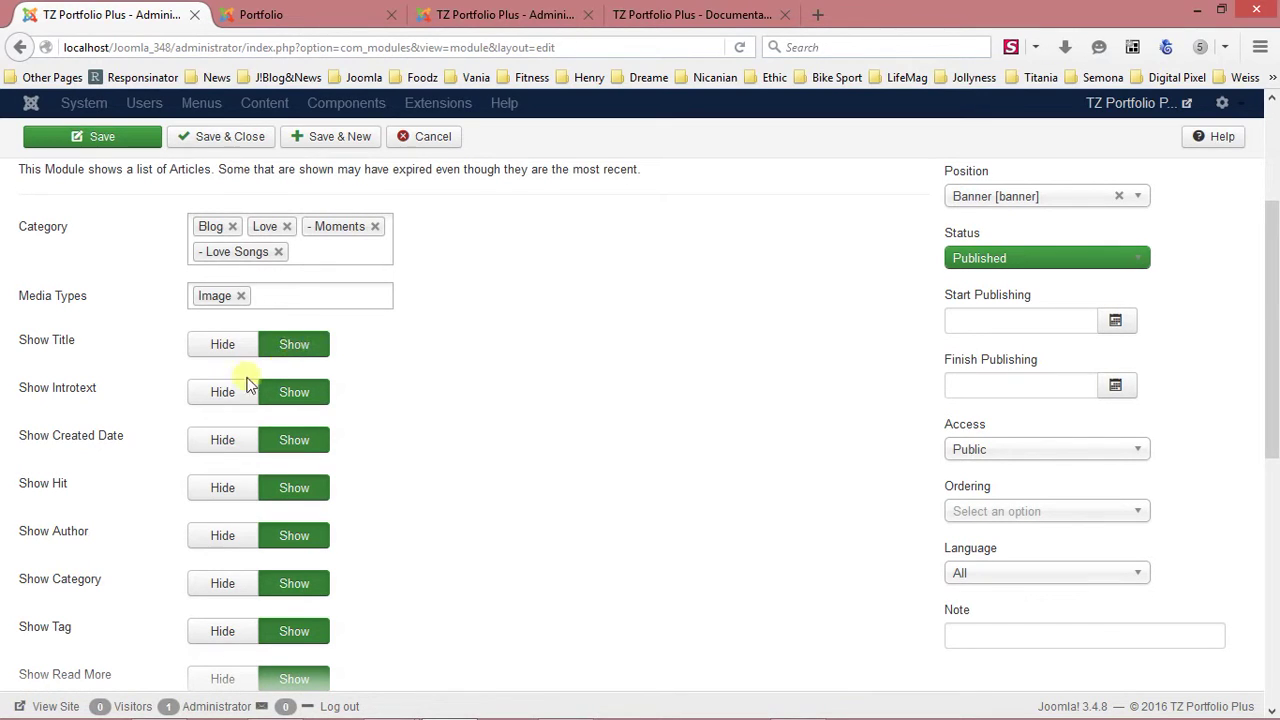
pyautogui.click(228, 445)
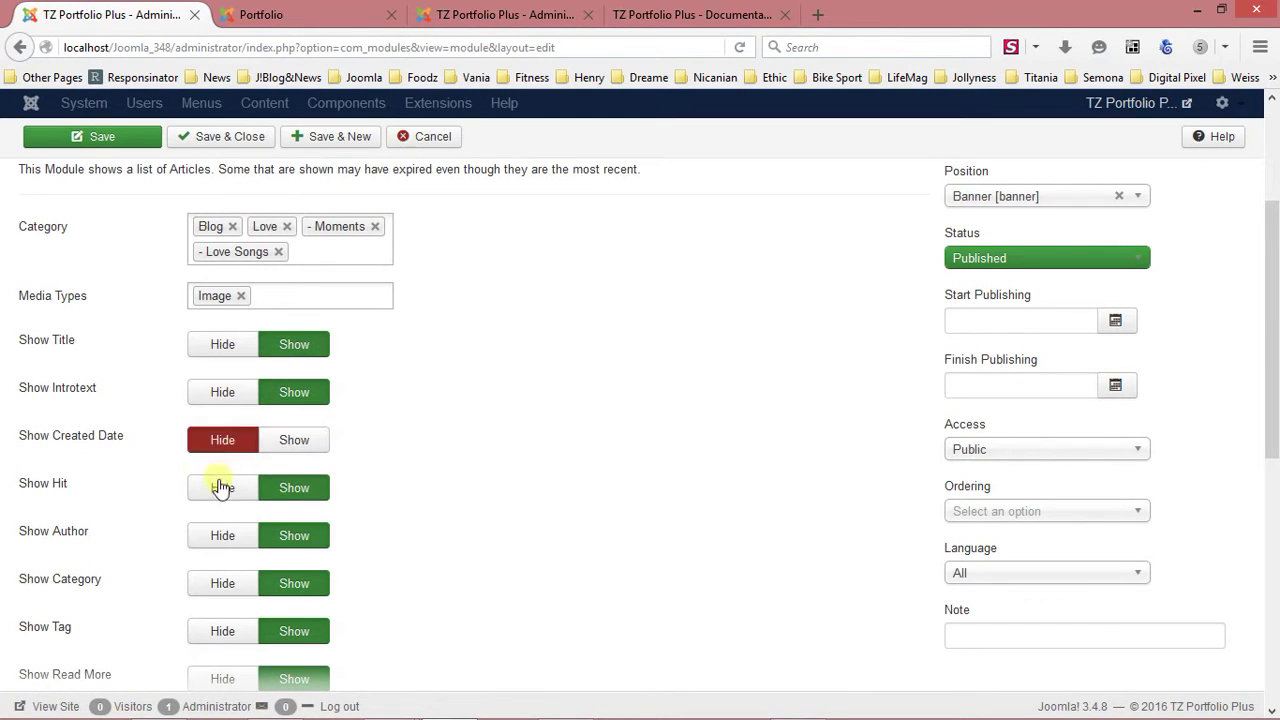
pyautogui.click(221, 489)
pyautogui.click(221, 534)
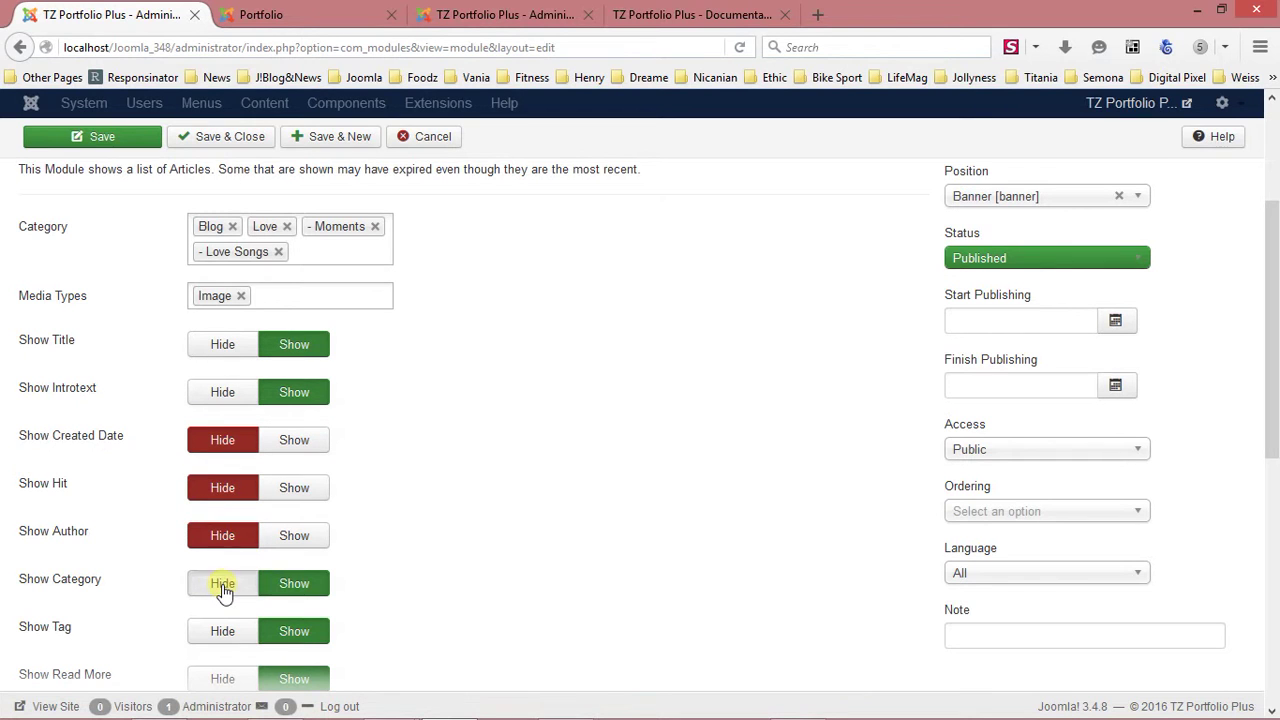
pyautogui.click(223, 588)
pyautogui.scroll(-2, 230, 550)
pyautogui.click(223, 522)
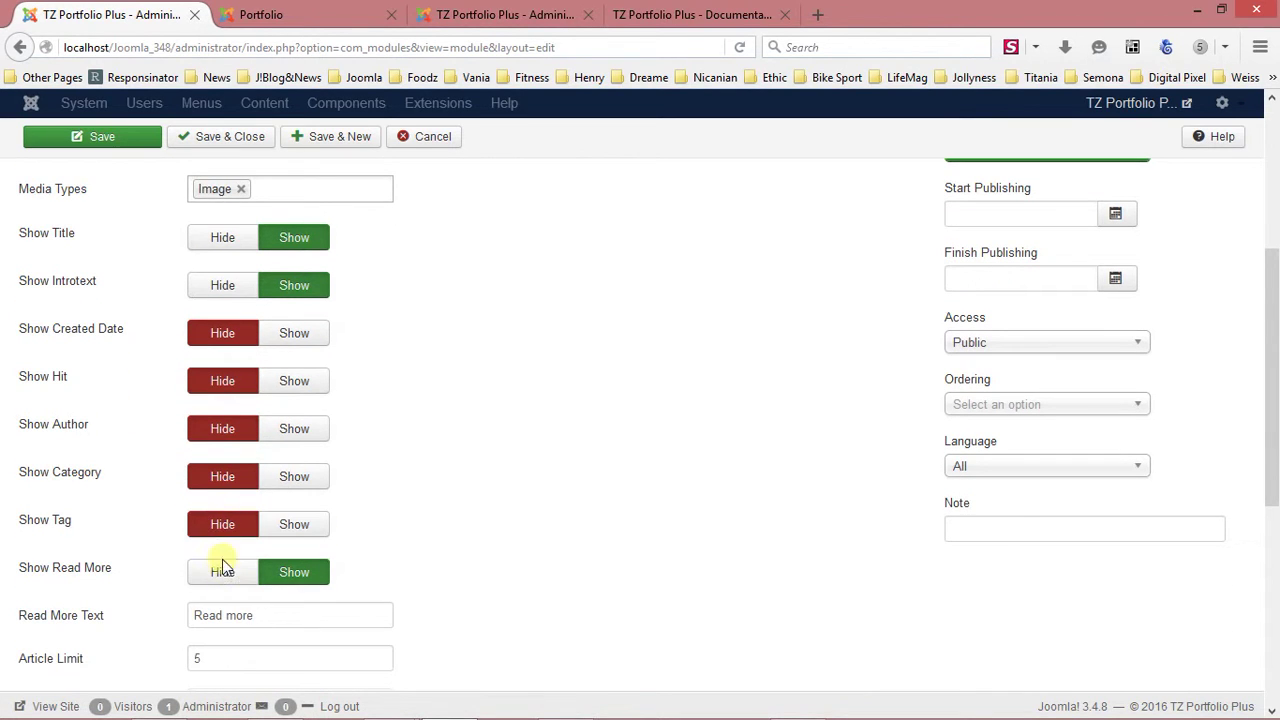
# Step: Hide the Read More link in the module's article display and set the article limit to 3
pyautogui.click(223, 572)
pyautogui.scroll(-4, 245, 530)
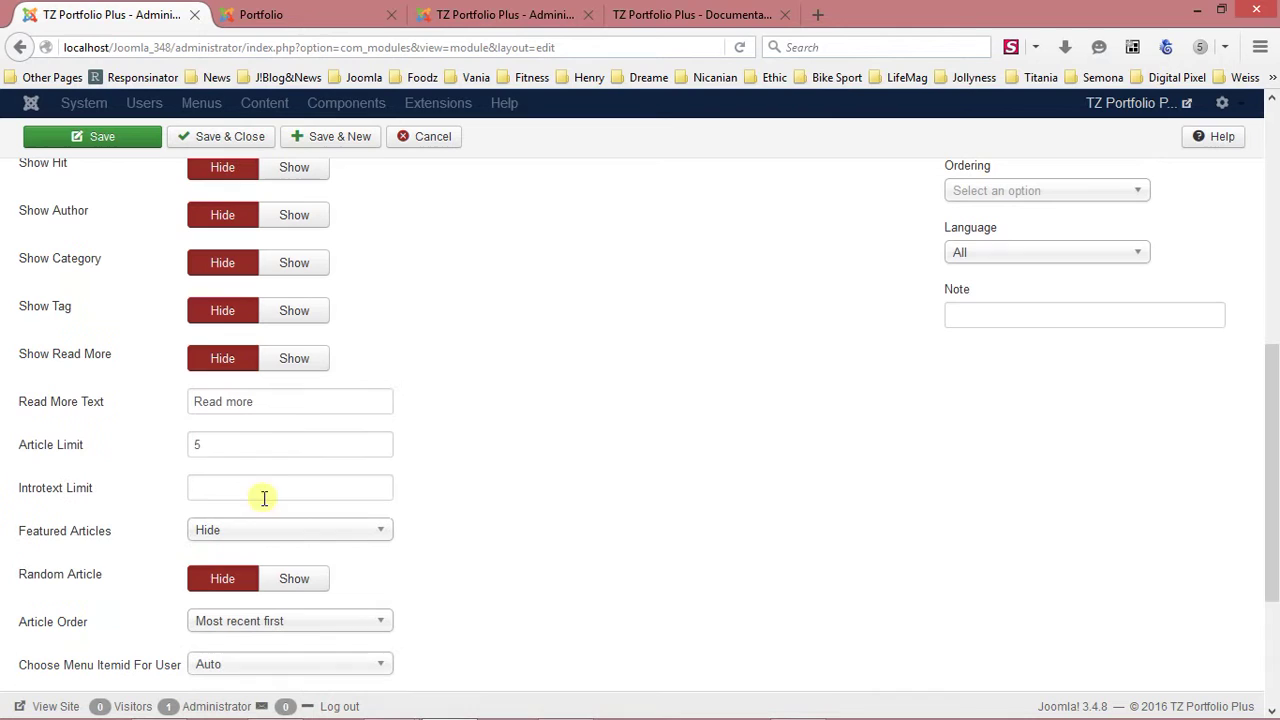
pyautogui.click(266, 402)
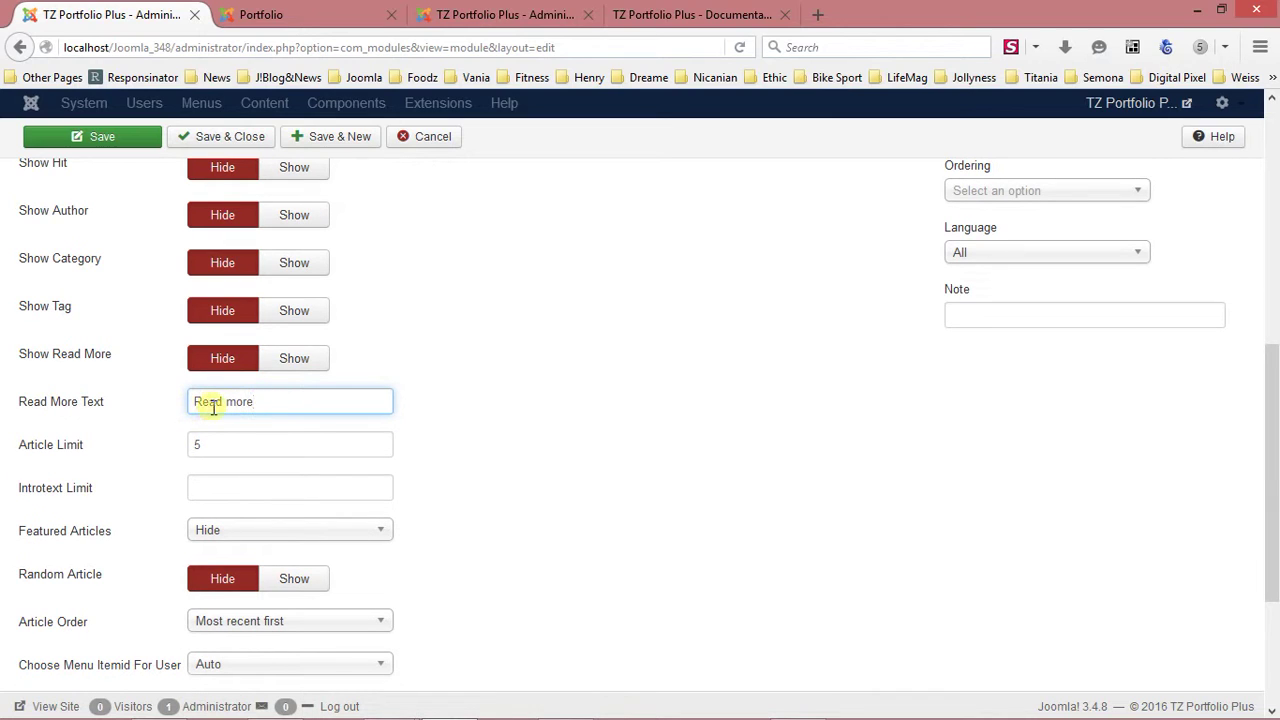
pyautogui.click(224, 446)
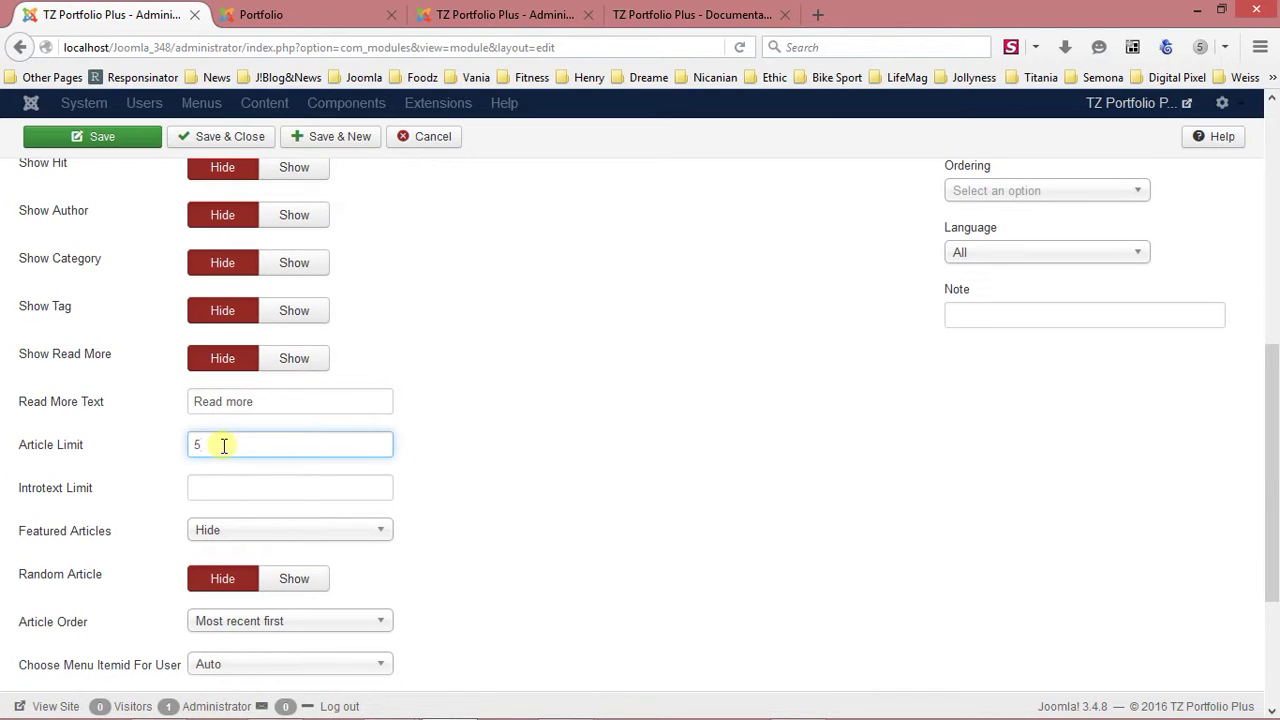
pyautogui.write('3')
pyautogui.click(151, 449)
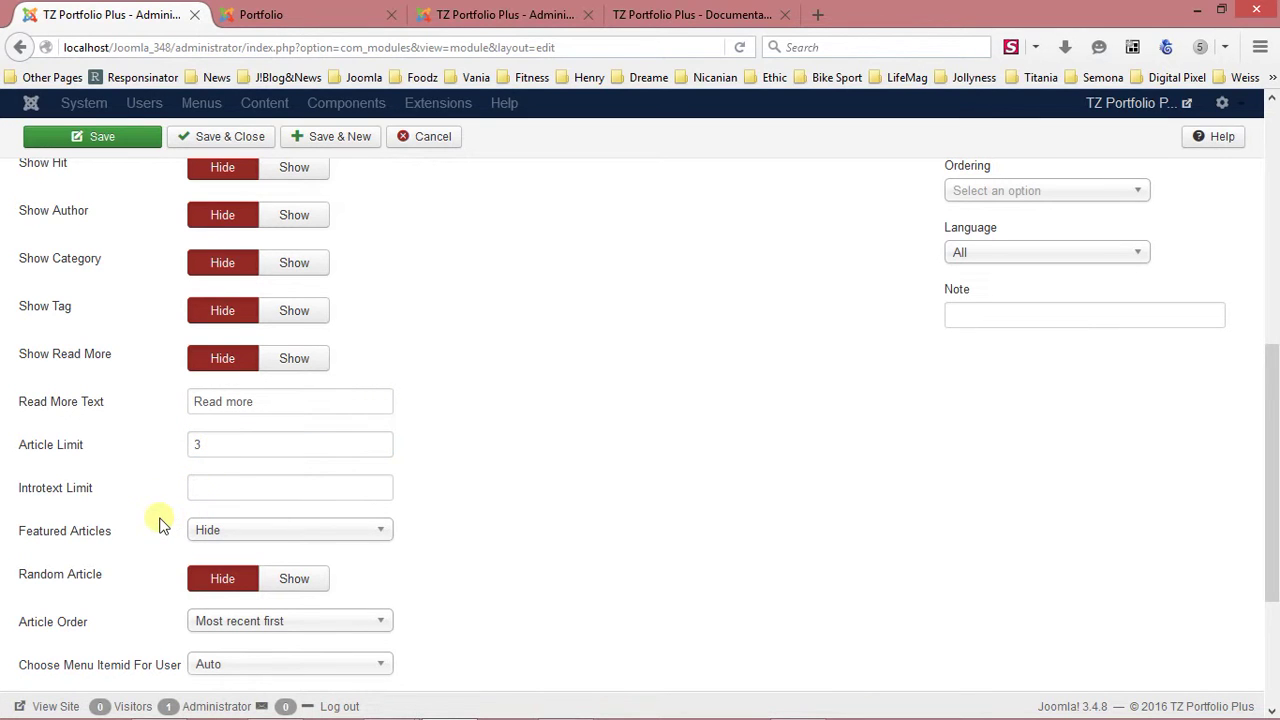
# Step: Hide the voting, the votes counter and the 0 votes display in the module
pyautogui.scroll(-2, 160, 524)
pyautogui.scroll(-2, 160, 520)
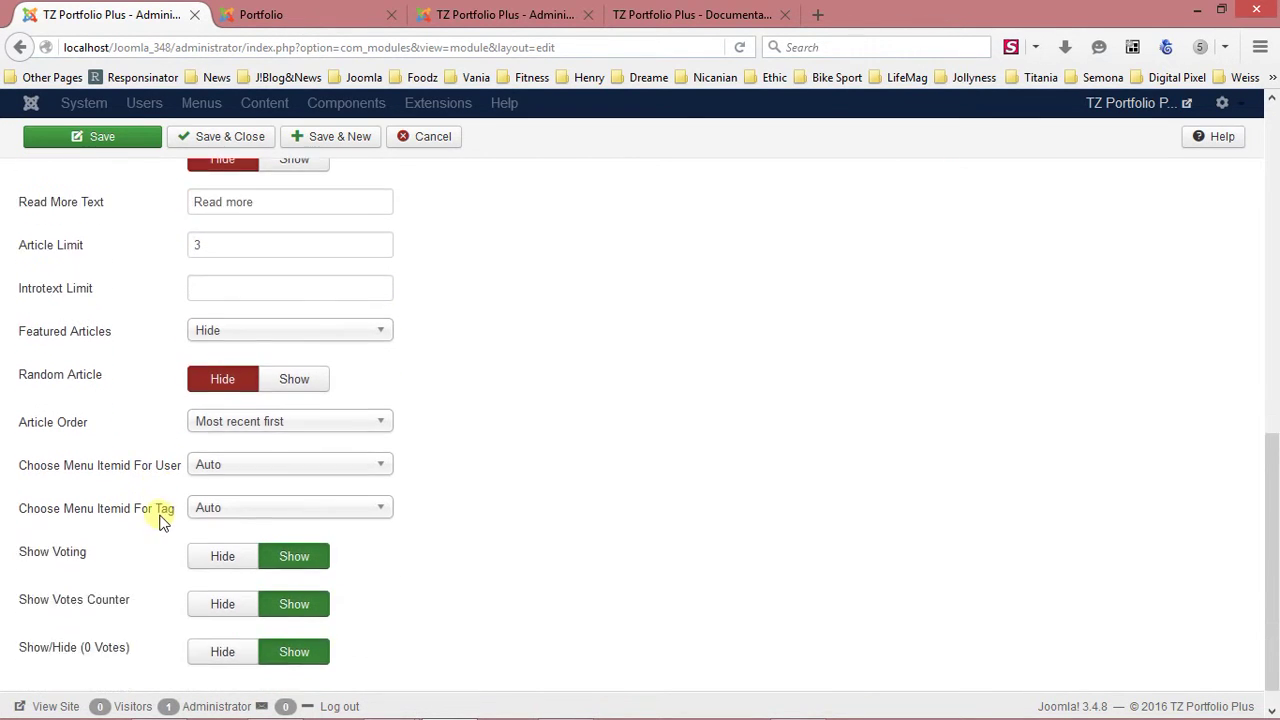
pyautogui.click(219, 546)
pyautogui.click(223, 592)
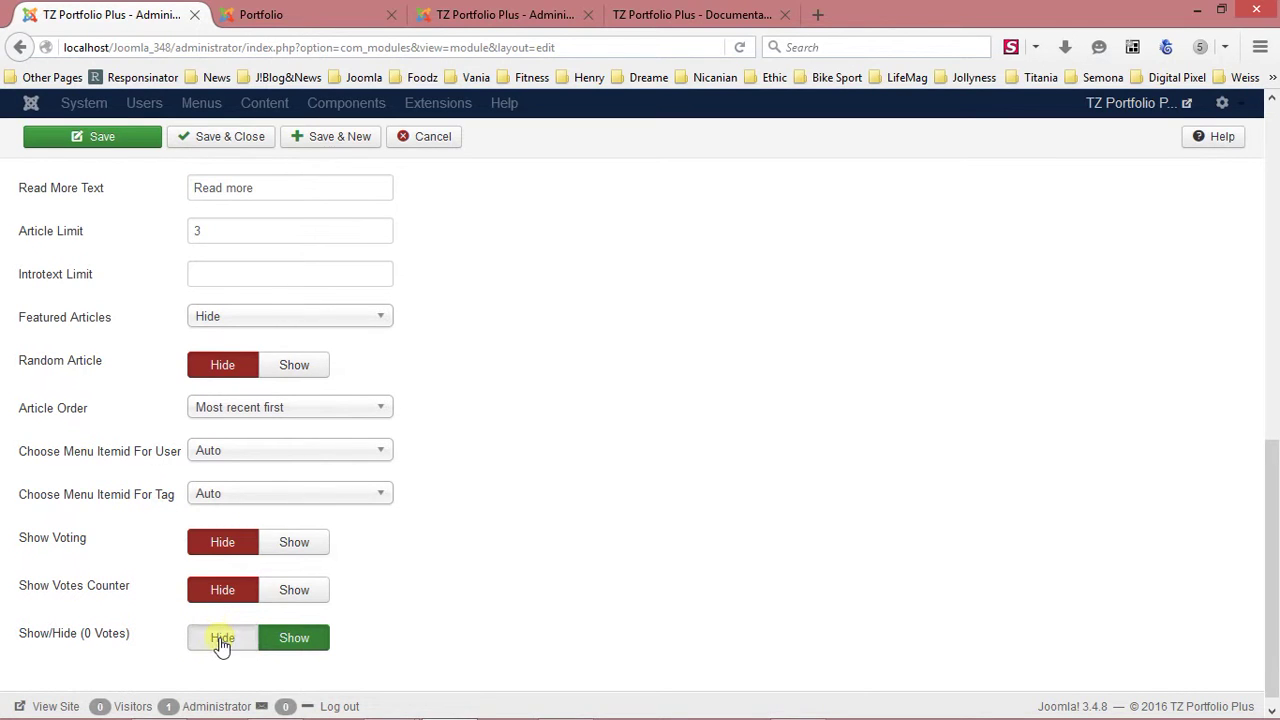
pyautogui.click(222, 637)
# Step: Assign the module only to selected pages, clearing all menu items except Portfolio
pyautogui.scroll(5, 371, 566)
pyautogui.scroll(2, 370, 566)
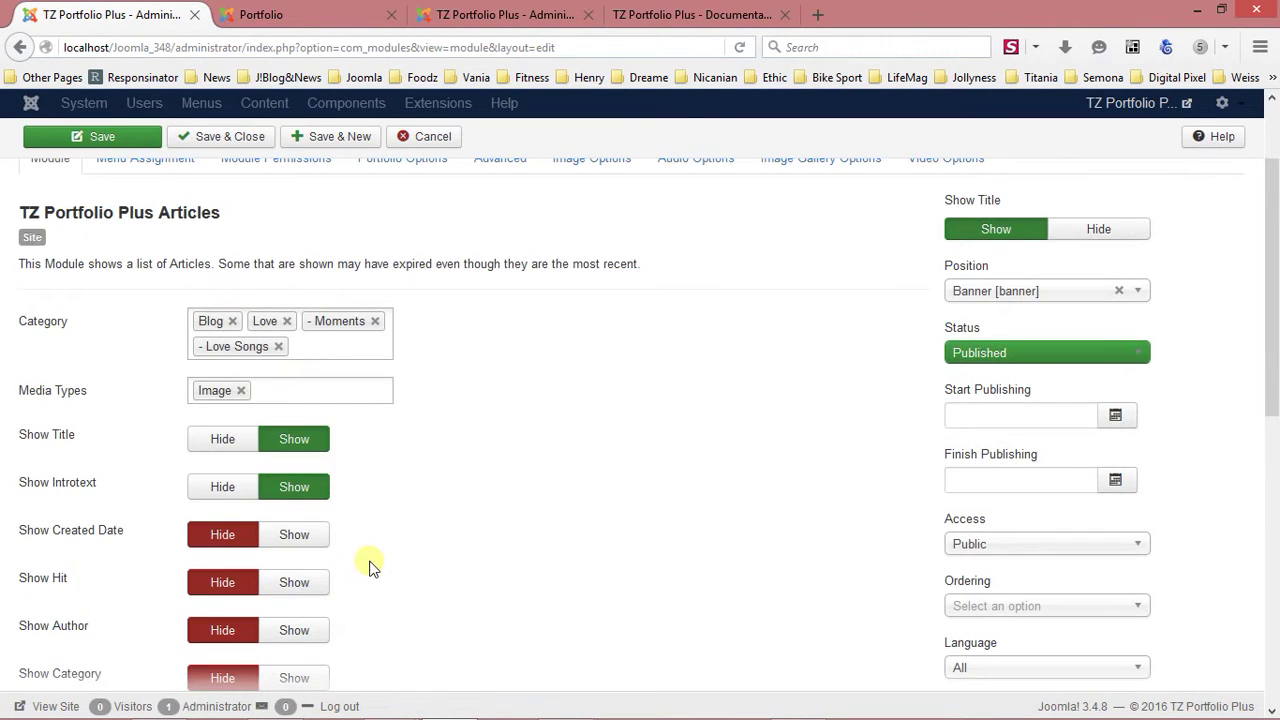
pyautogui.click(150, 283)
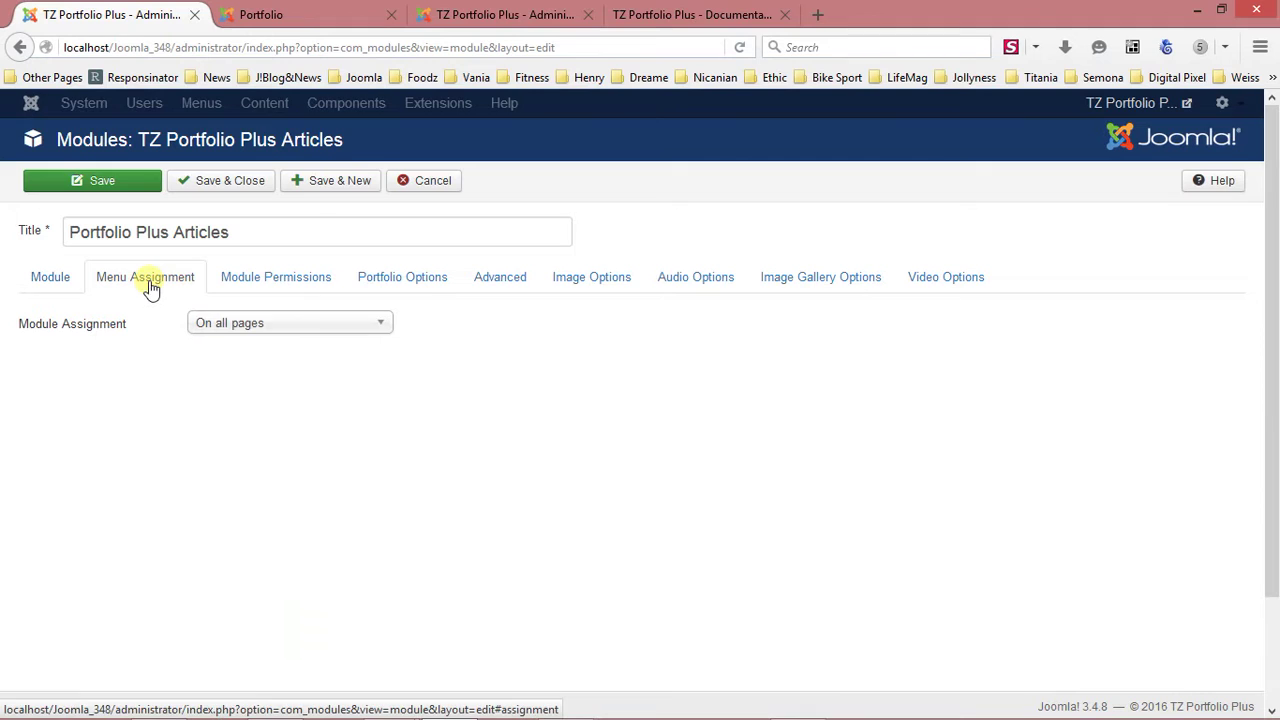
pyautogui.click(252, 326)
pyautogui.click(252, 393)
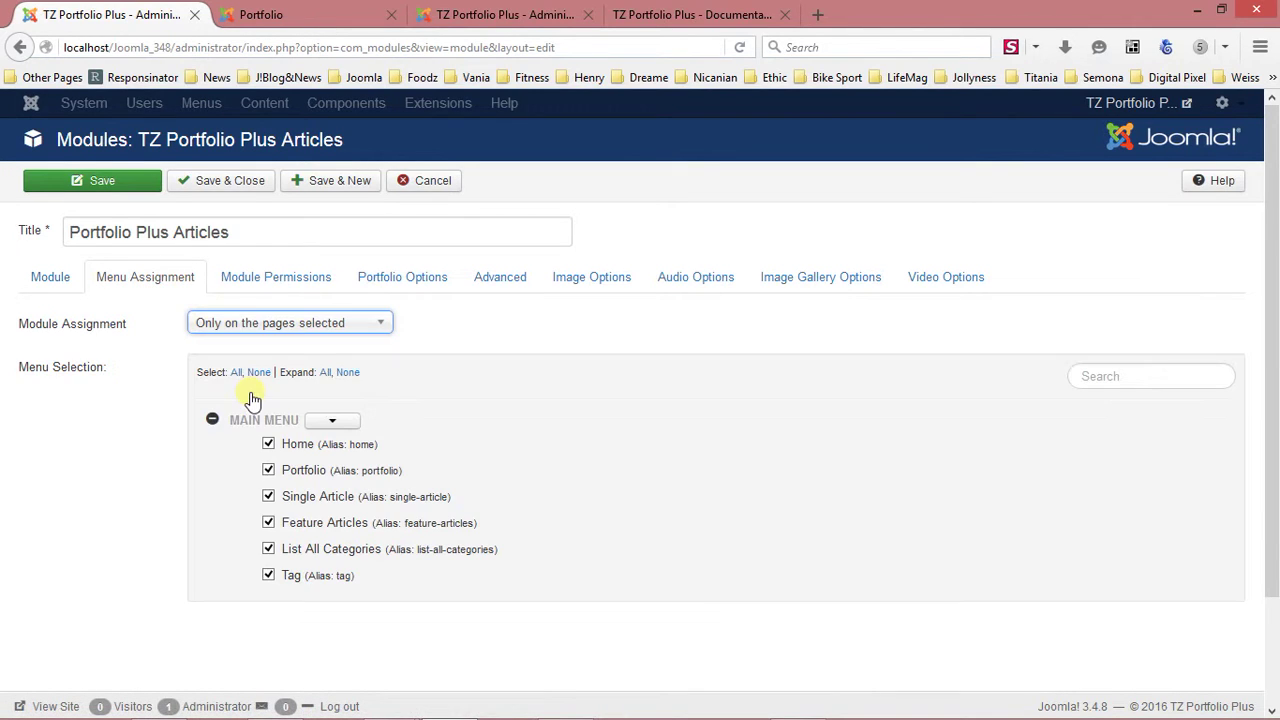
pyautogui.click(258, 372)
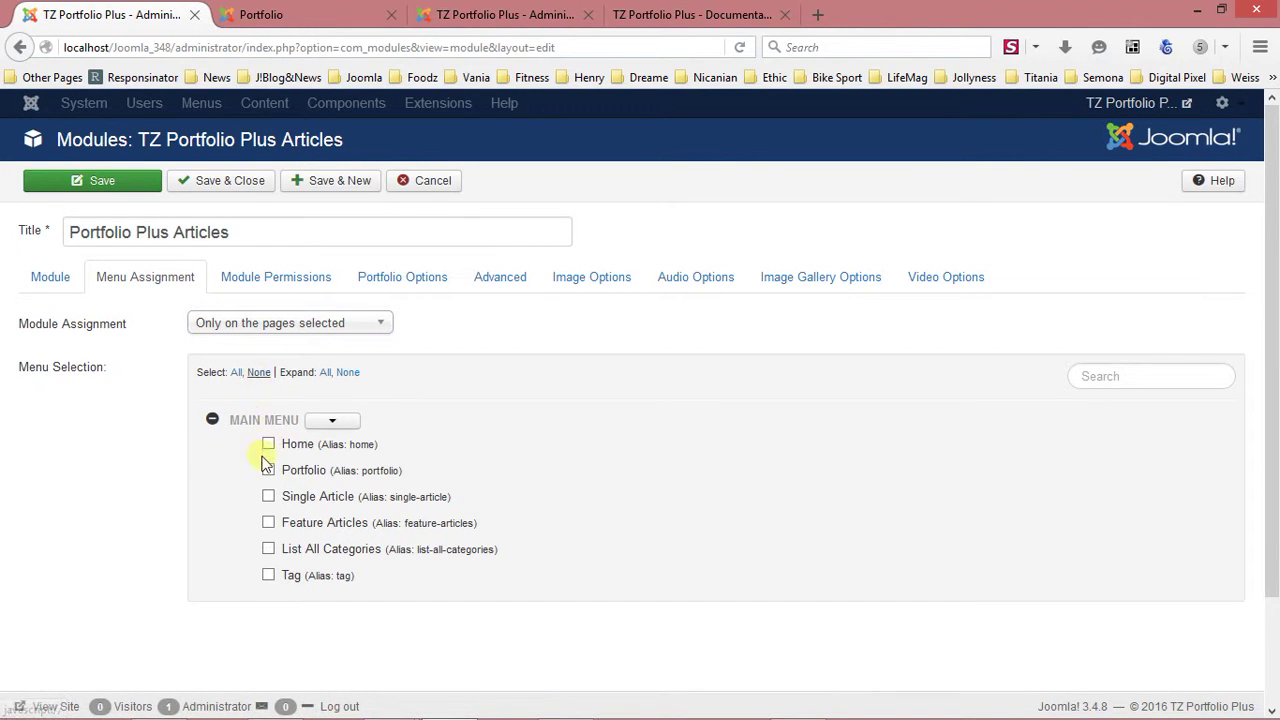
# Step: Set the image size in the module's image options to Medium and save the module
pyautogui.click(298, 279)
pyautogui.click(377, 278)
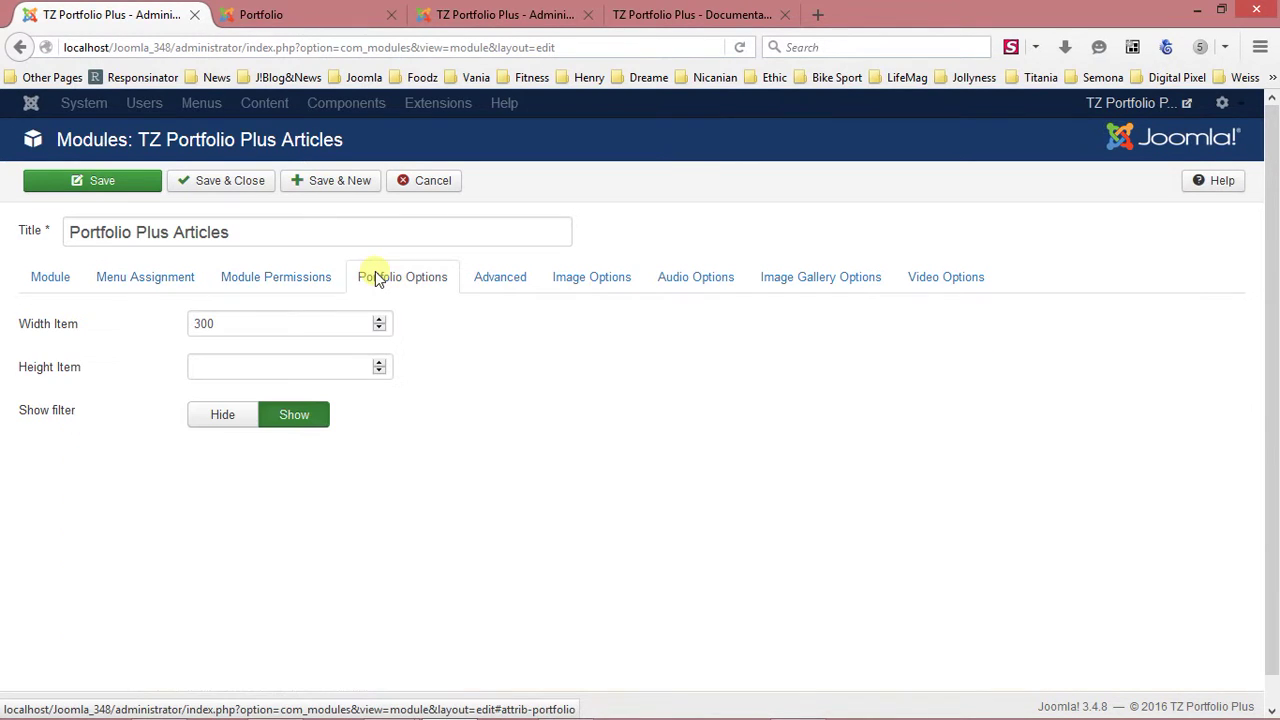
pyautogui.click(497, 279)
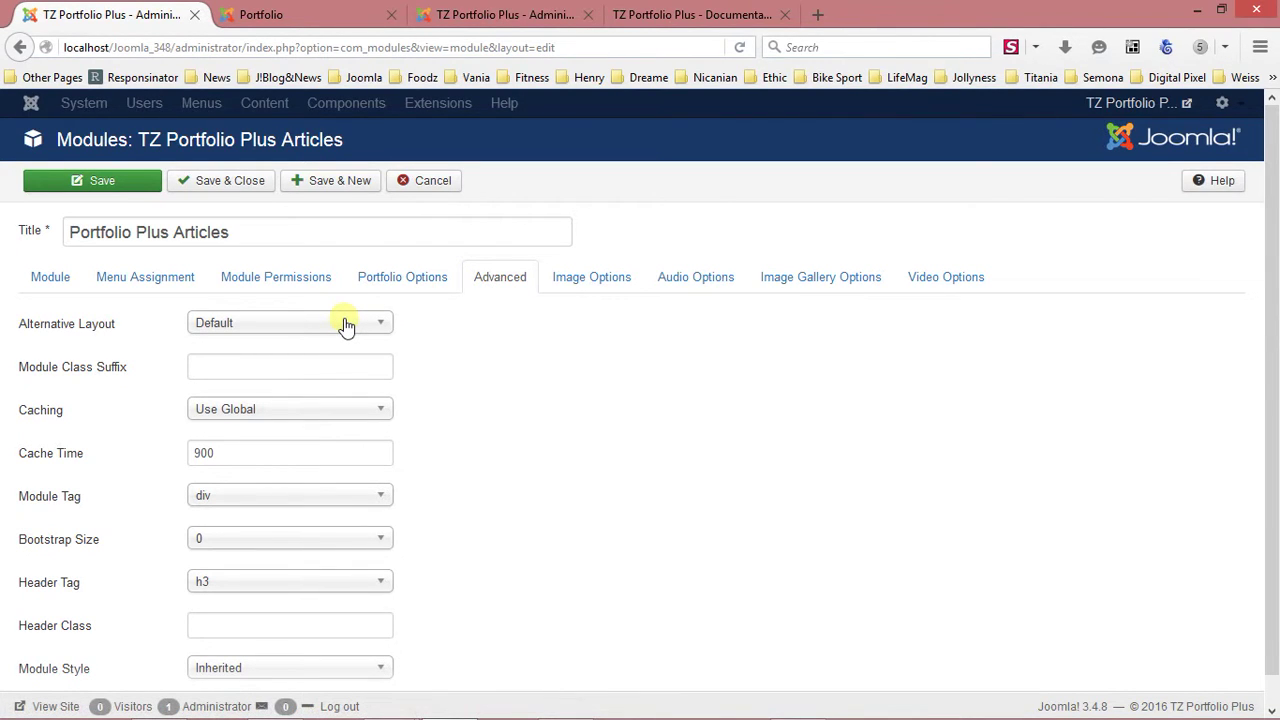
pyautogui.click(570, 285)
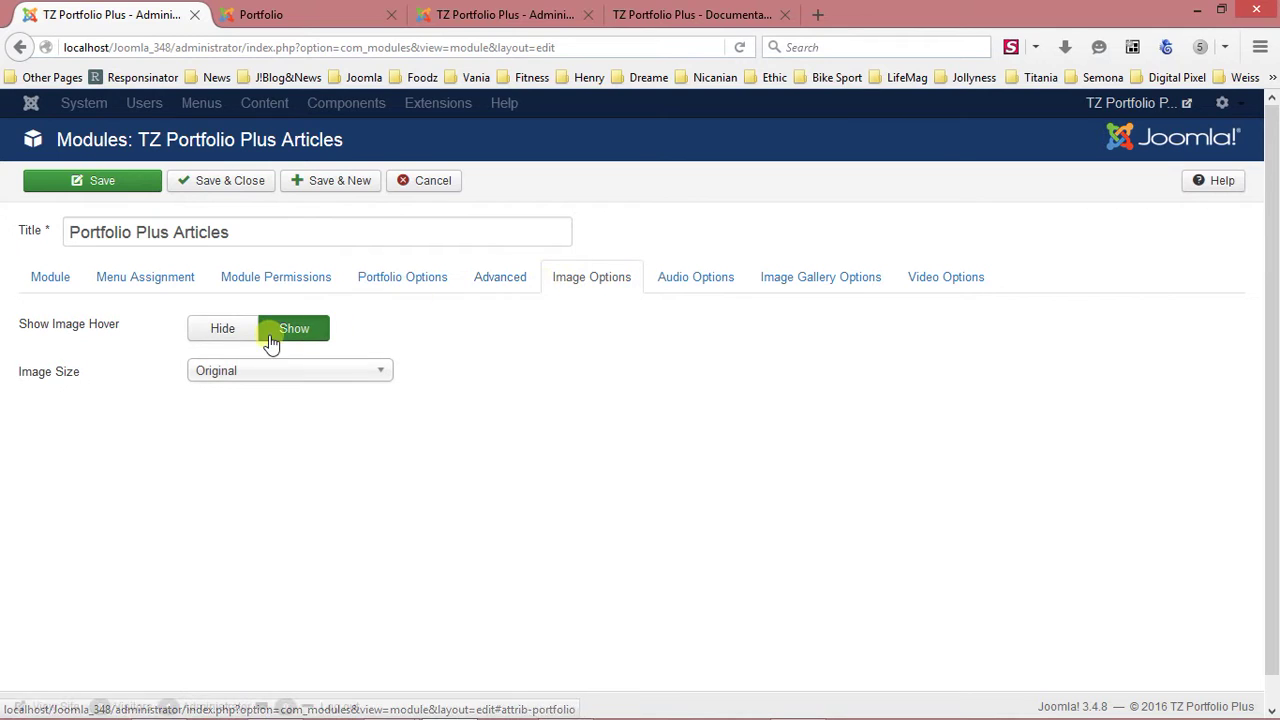
pyautogui.click(294, 370)
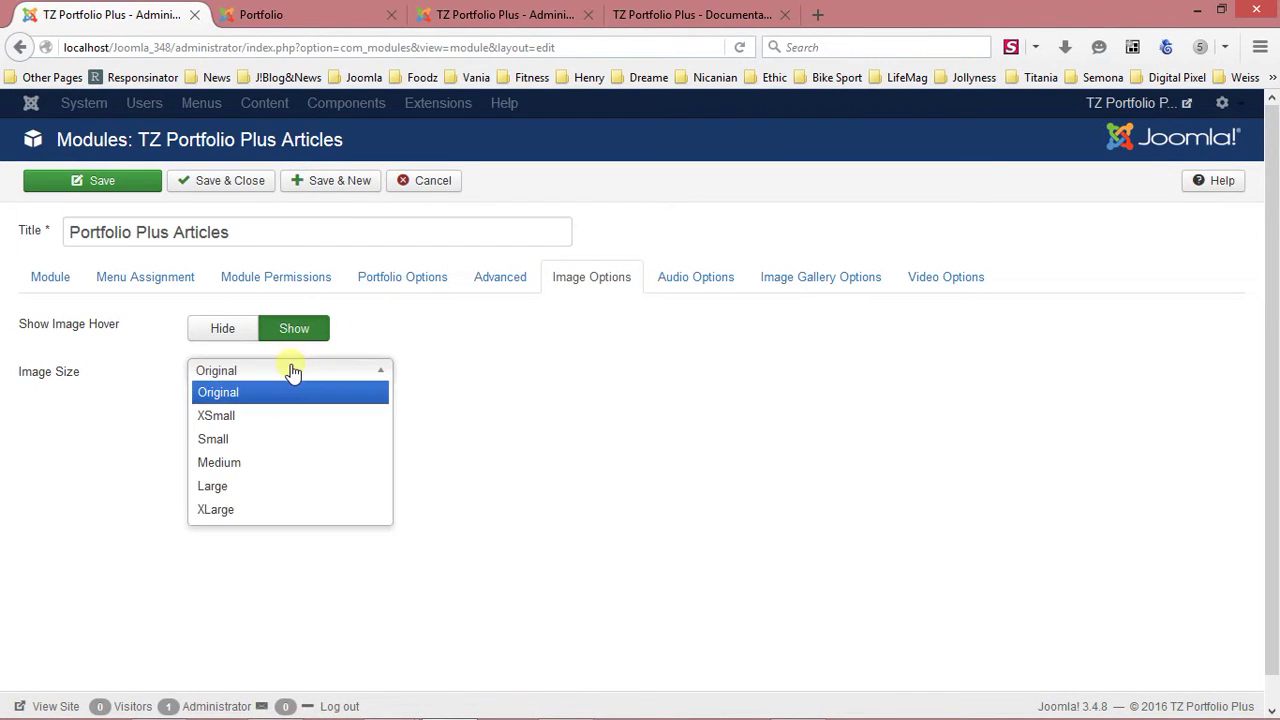
pyautogui.click(275, 466)
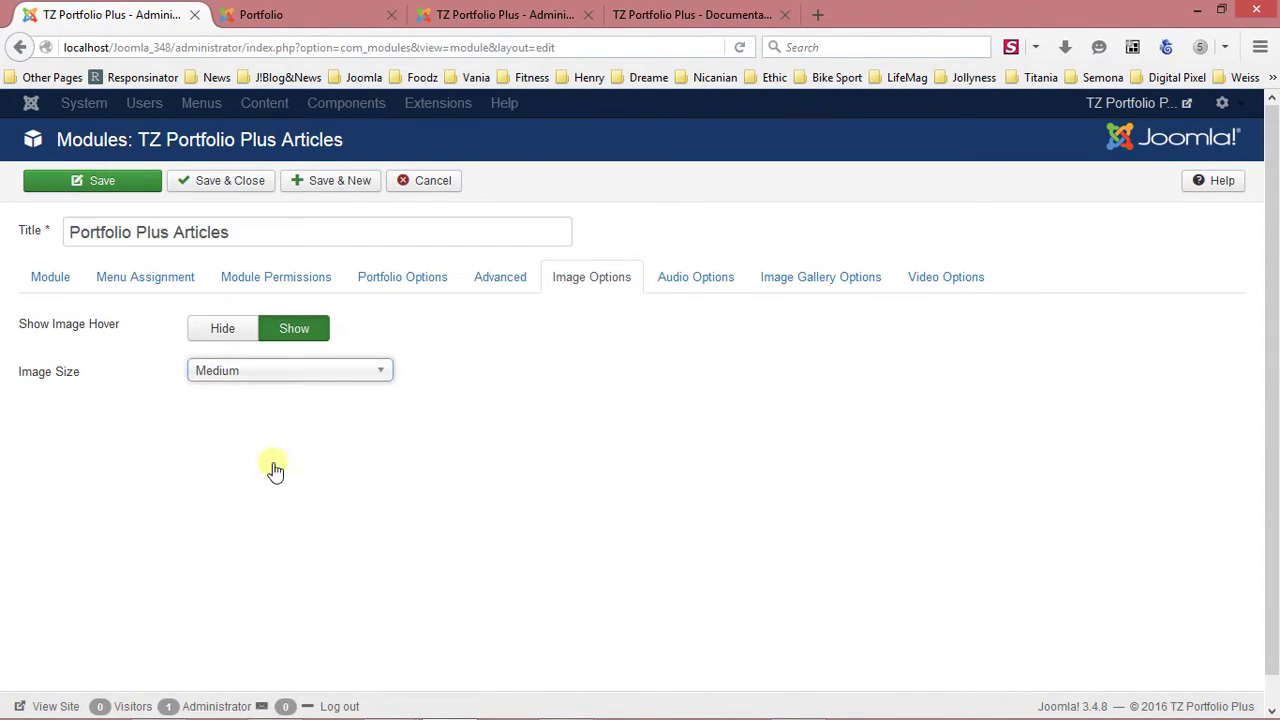
pyautogui.click(103, 181)
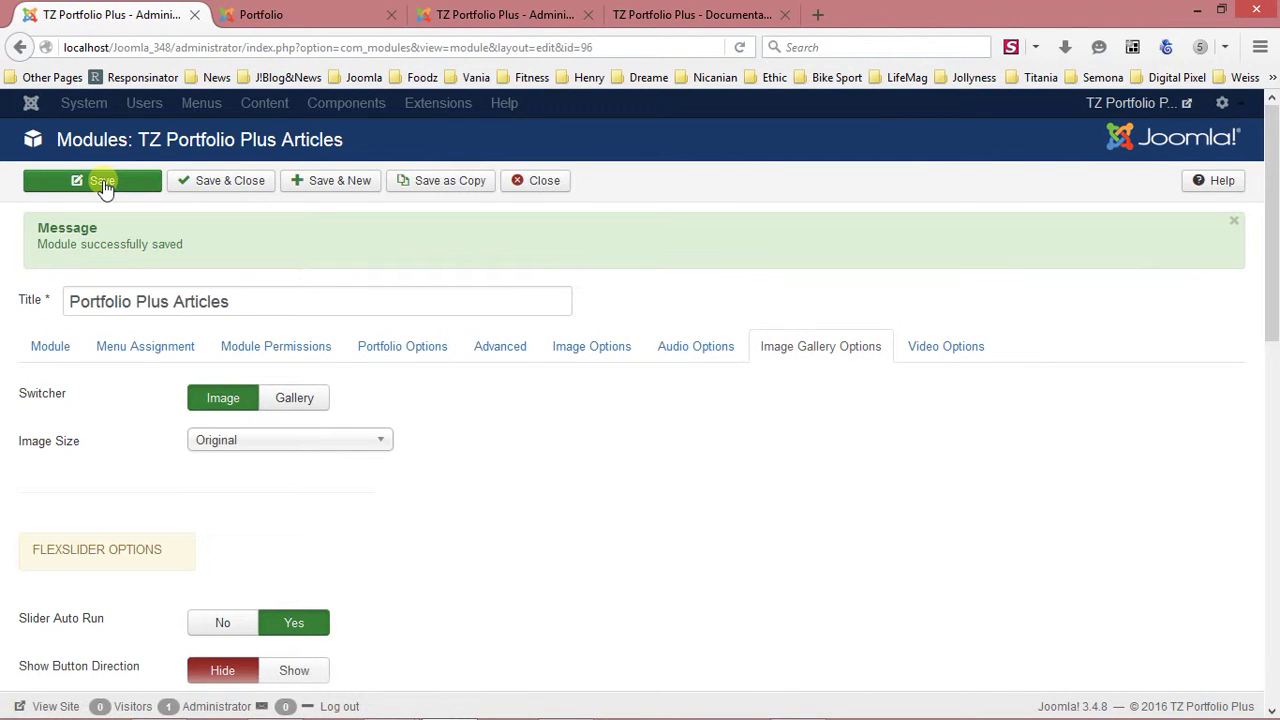
# Step: Refresh the site's cache list on the Clear Cache maintenance page and delete all cache groups
pyautogui.click(460, 17)
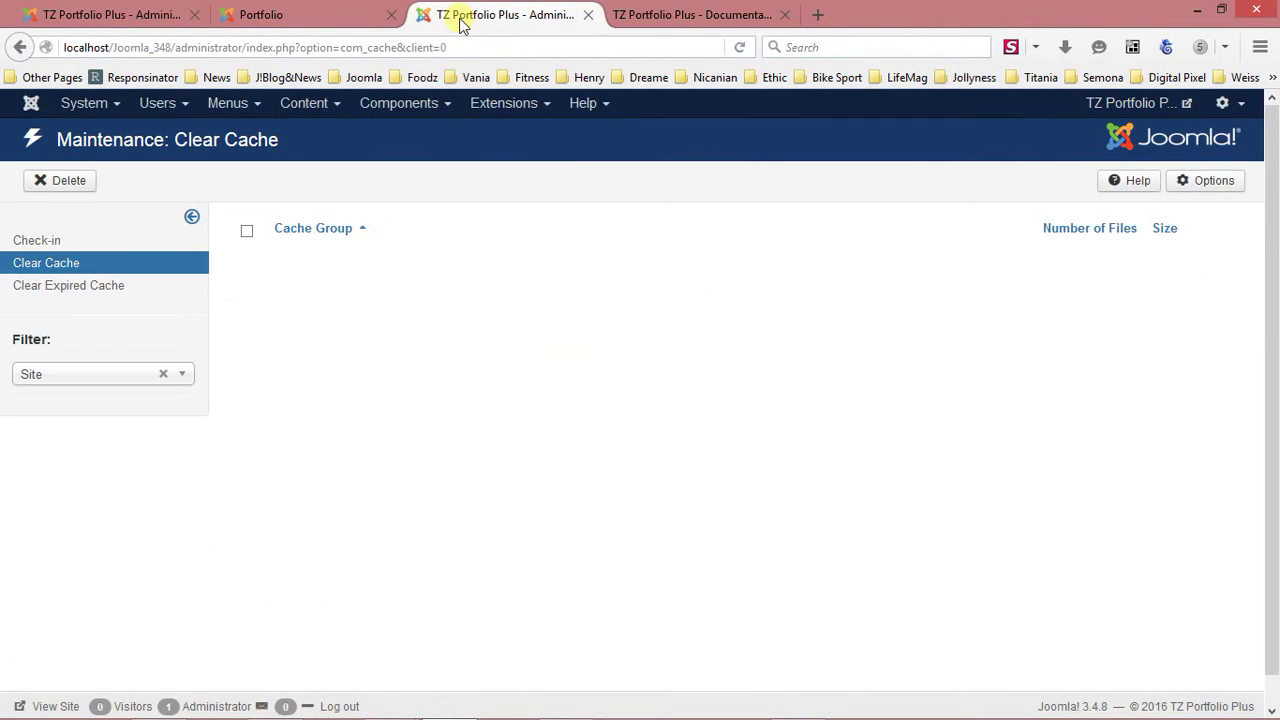
pyautogui.click(464, 49)
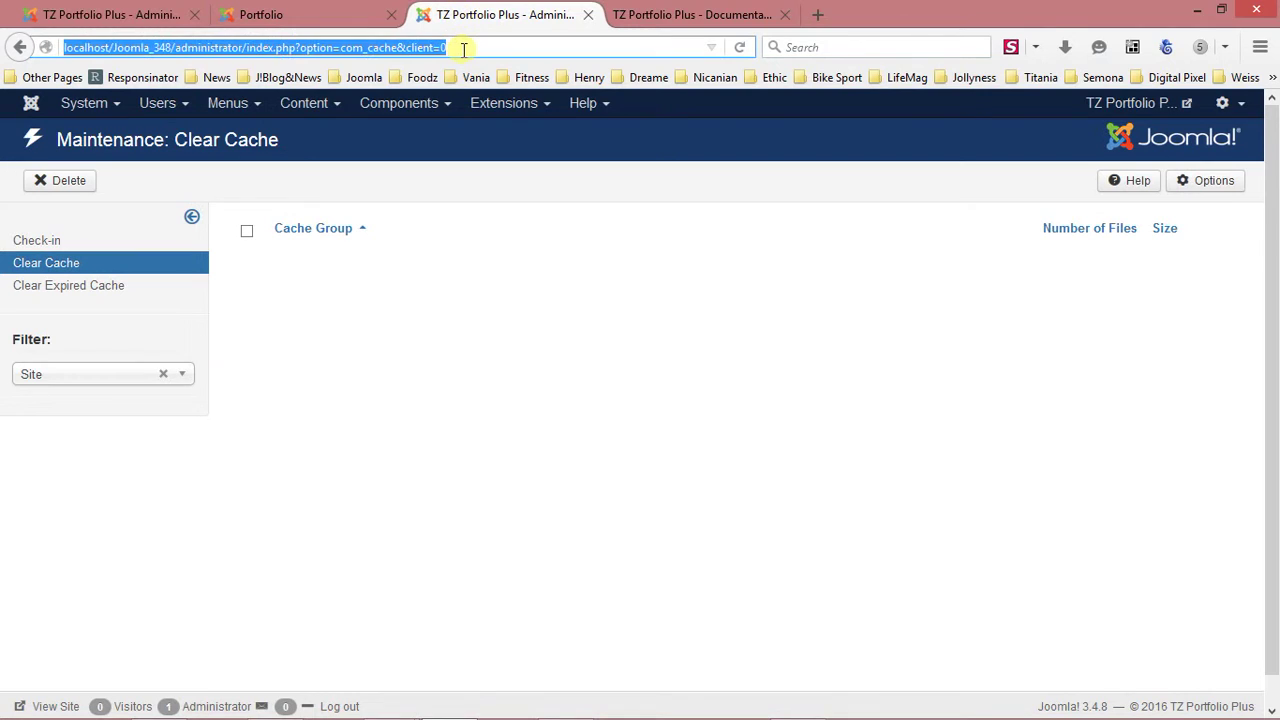
pyautogui.press('Return')
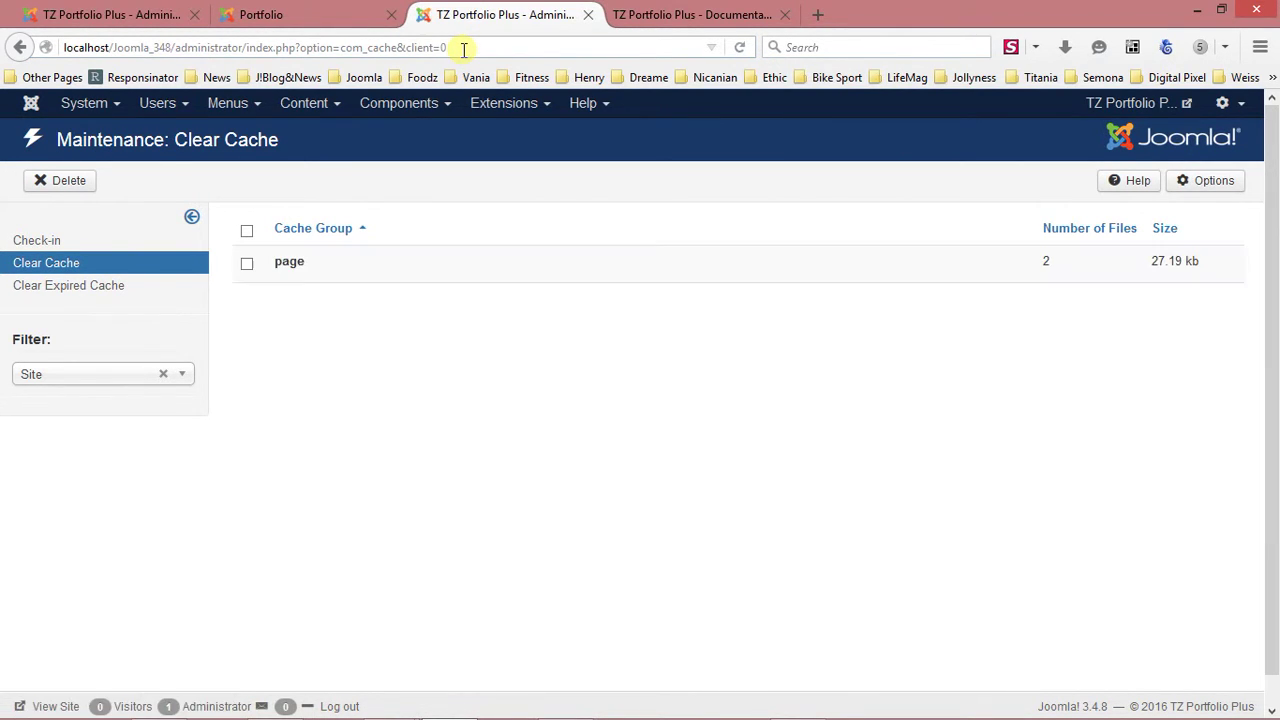
pyautogui.click(246, 231)
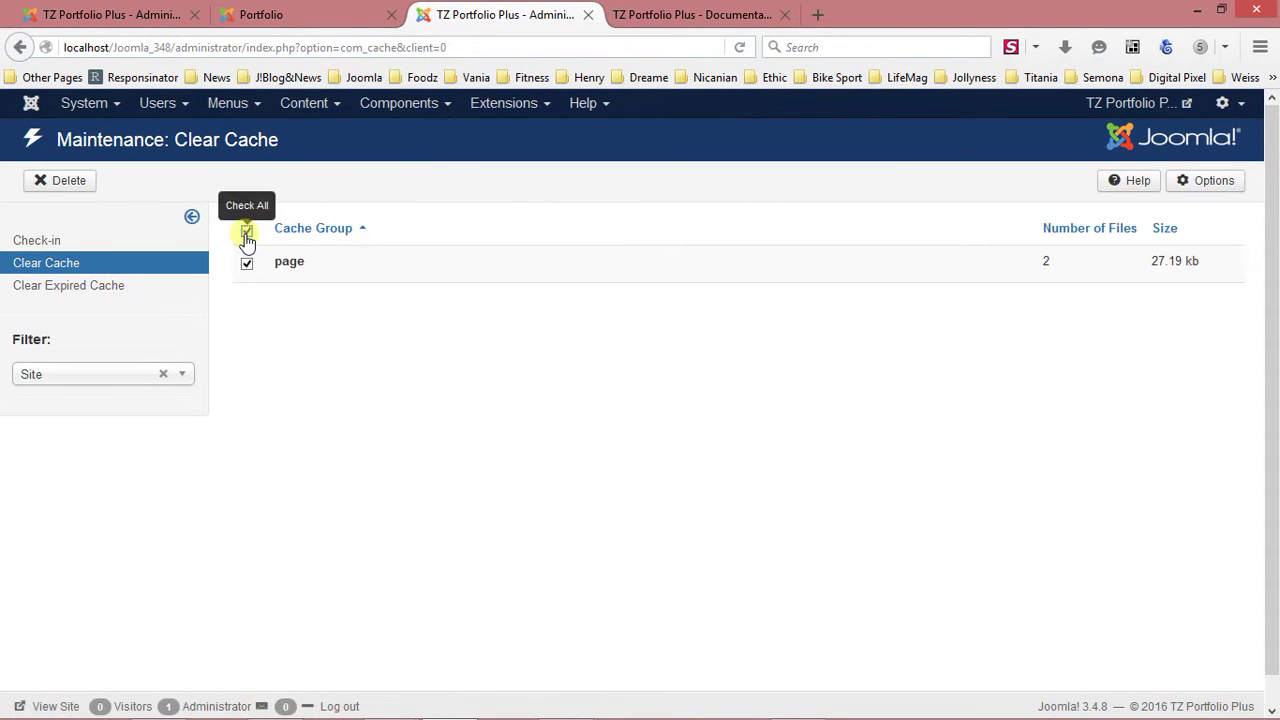
pyautogui.click(70, 188)
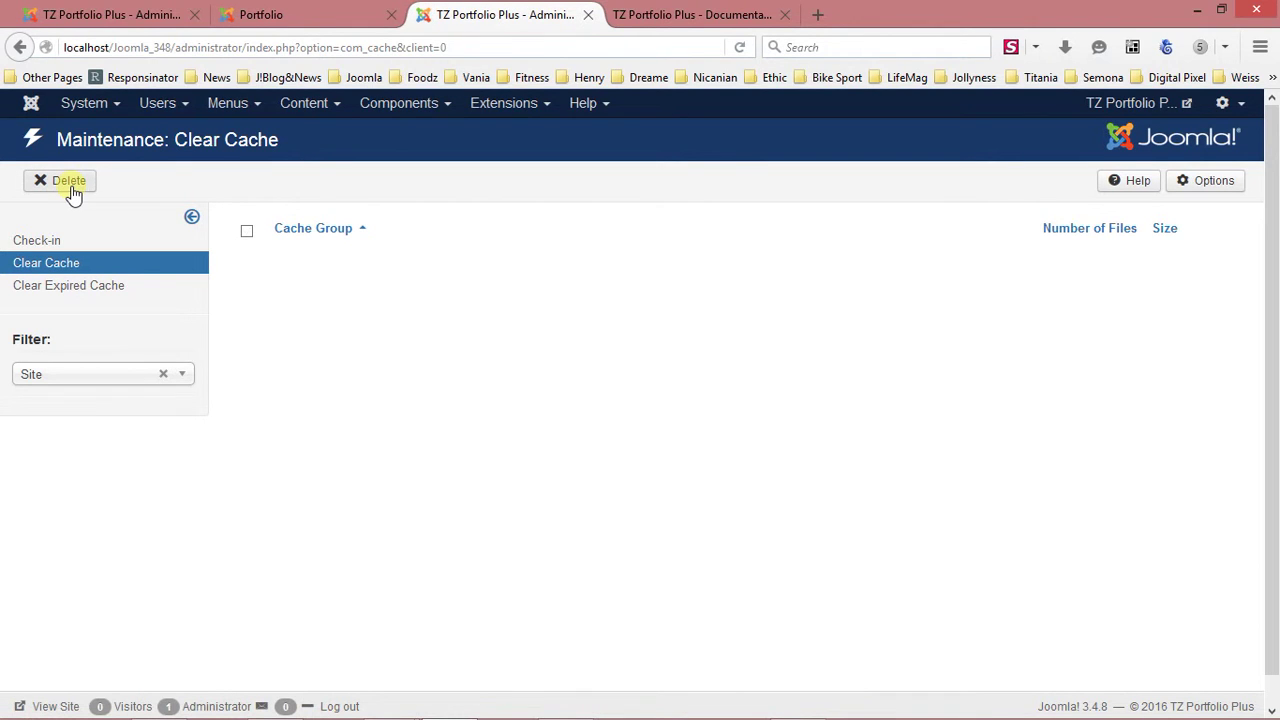
# Step: Open the Portfolio page on the site's front end and examine the Portfolio Plus Articles module in its default layout
pyautogui.click(260, 17)
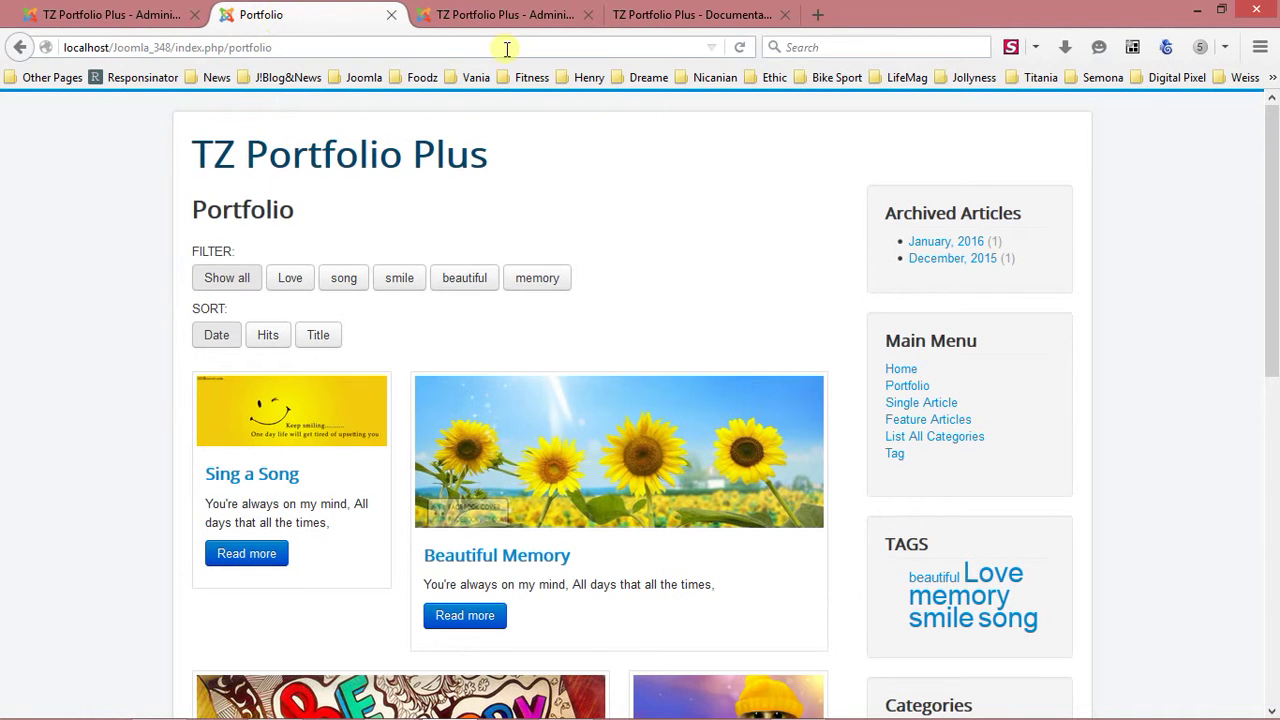
pyautogui.click(922, 389)
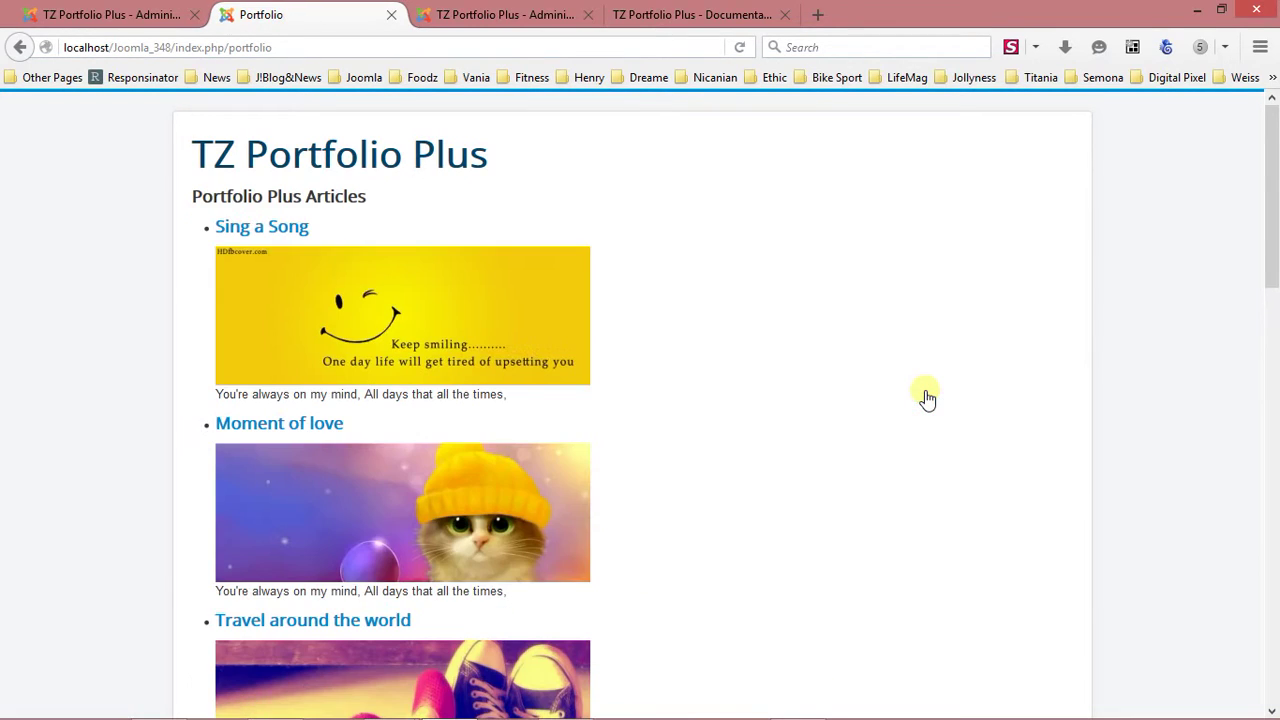
pyautogui.moveTo(193, 196); pyautogui.dragTo(350, 197)
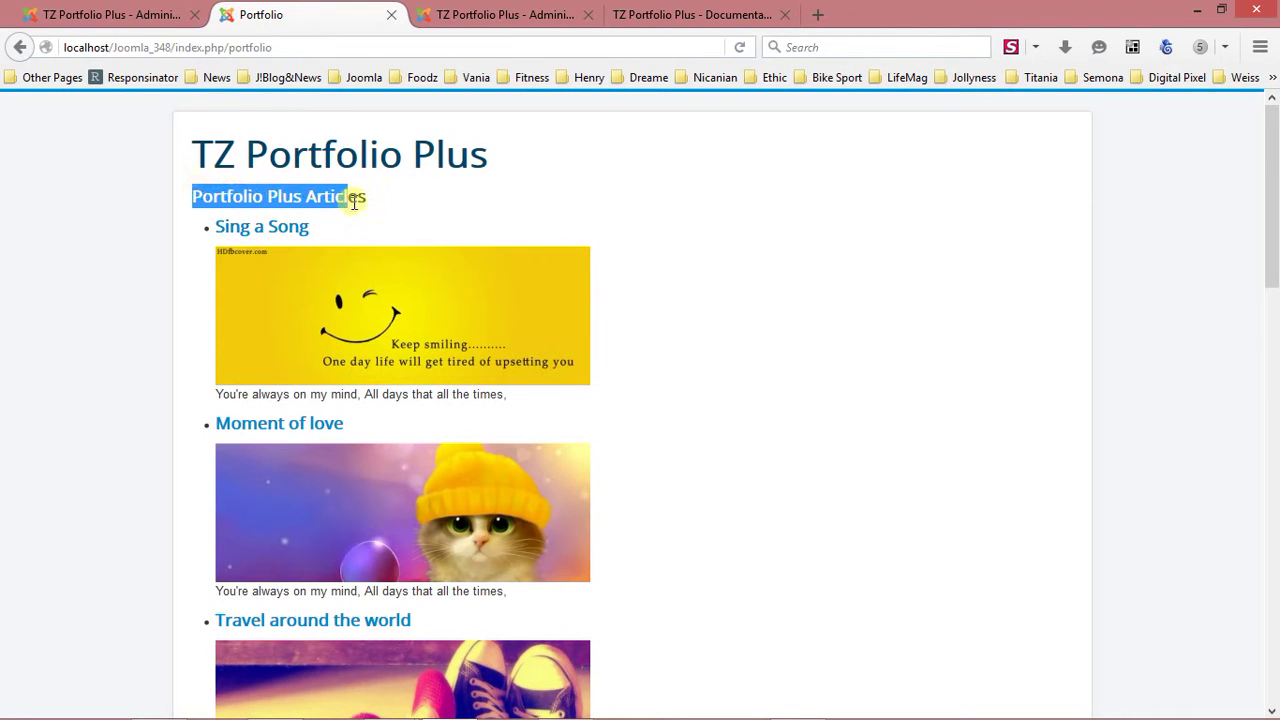
pyautogui.scroll(-8, 245, 320)
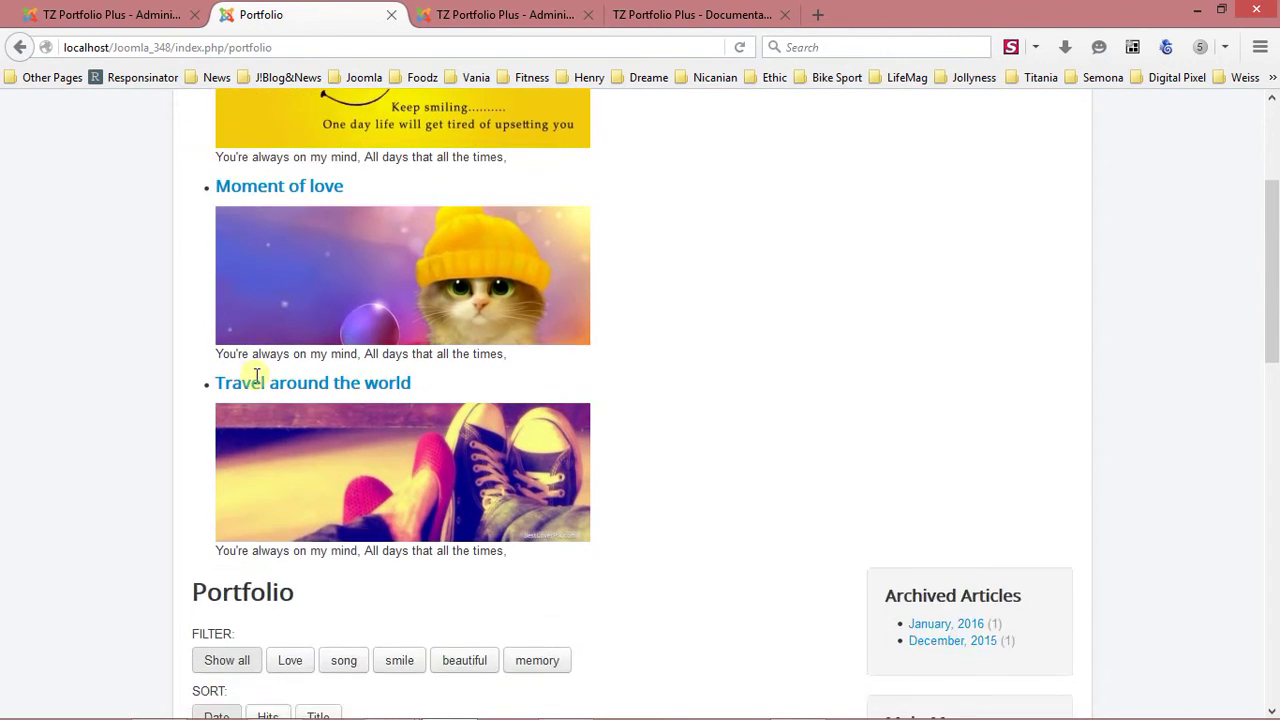
pyautogui.scroll(8, 277, 366)
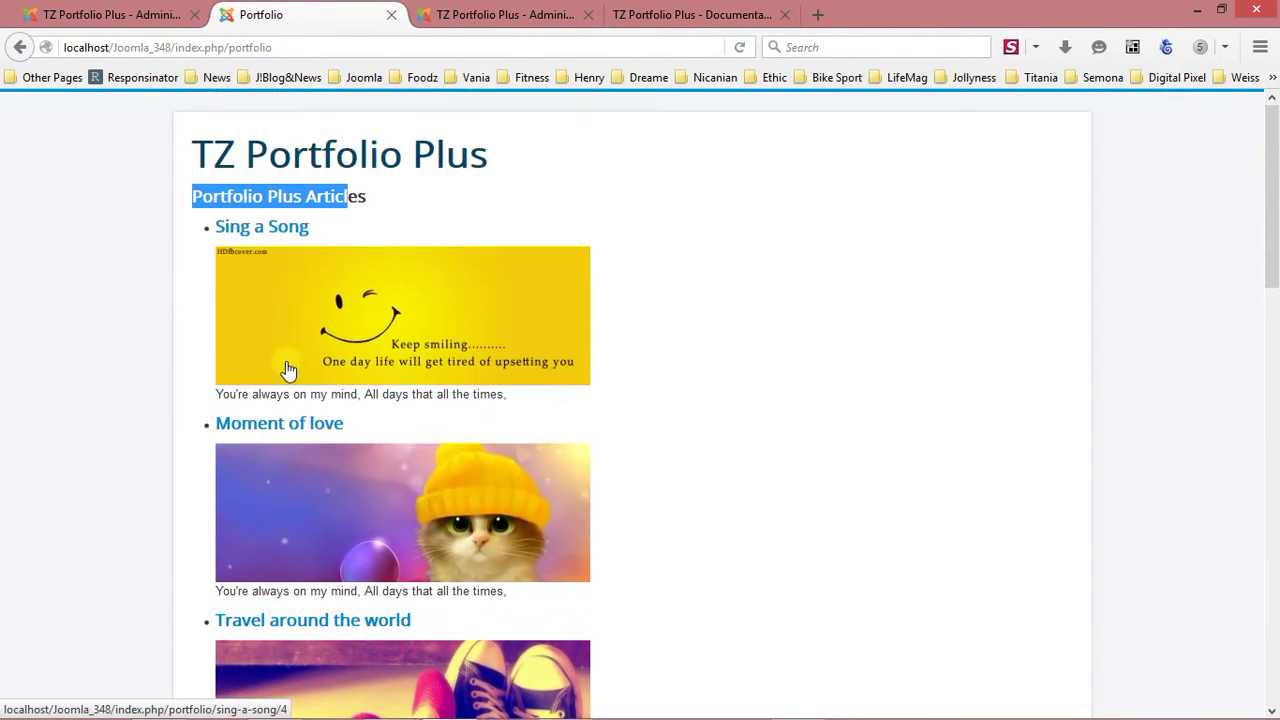
# Step: Set the module's alternative layout to Portfolio, save the module and view its portfolio options
pyautogui.click(112, 14)
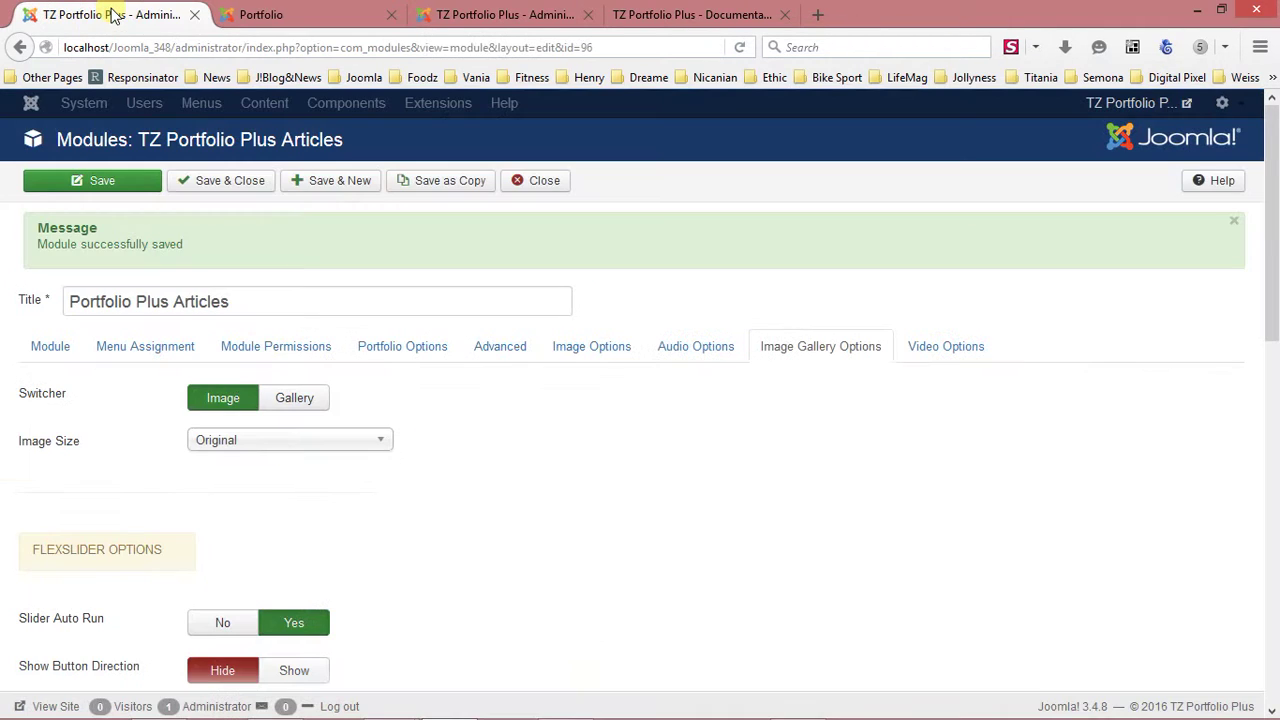
pyautogui.click(500, 350)
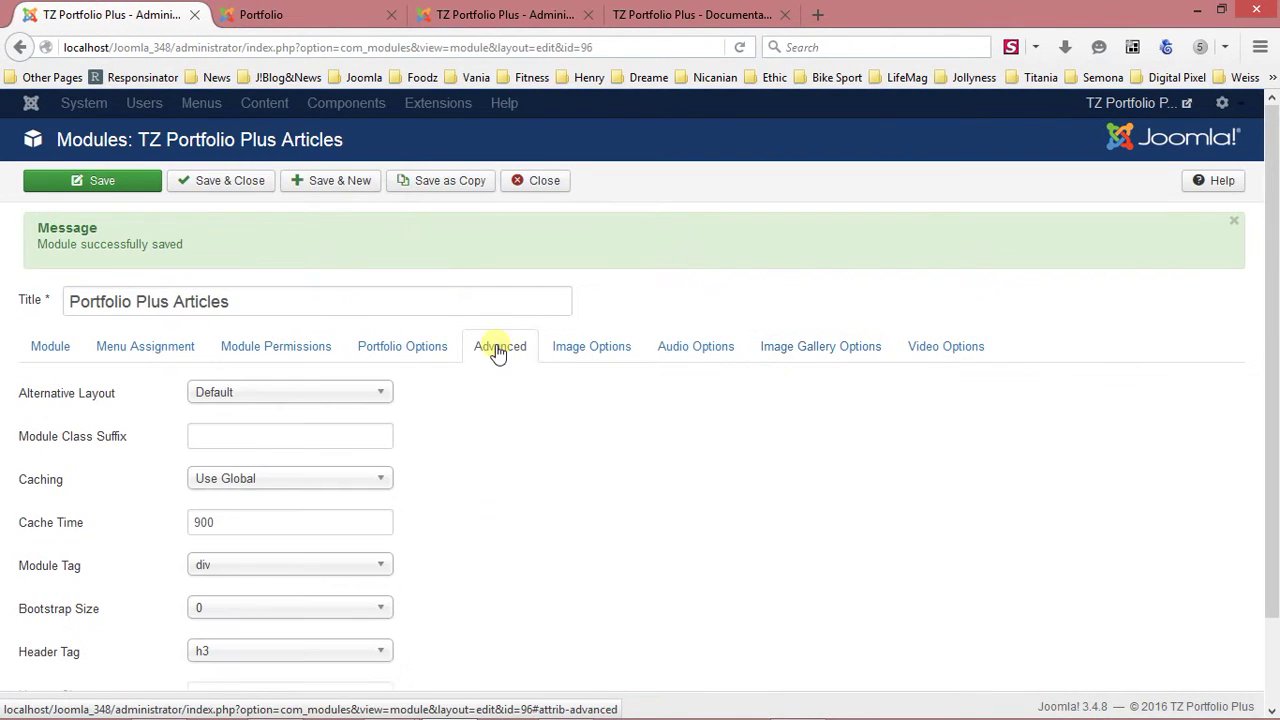
pyautogui.click(277, 388)
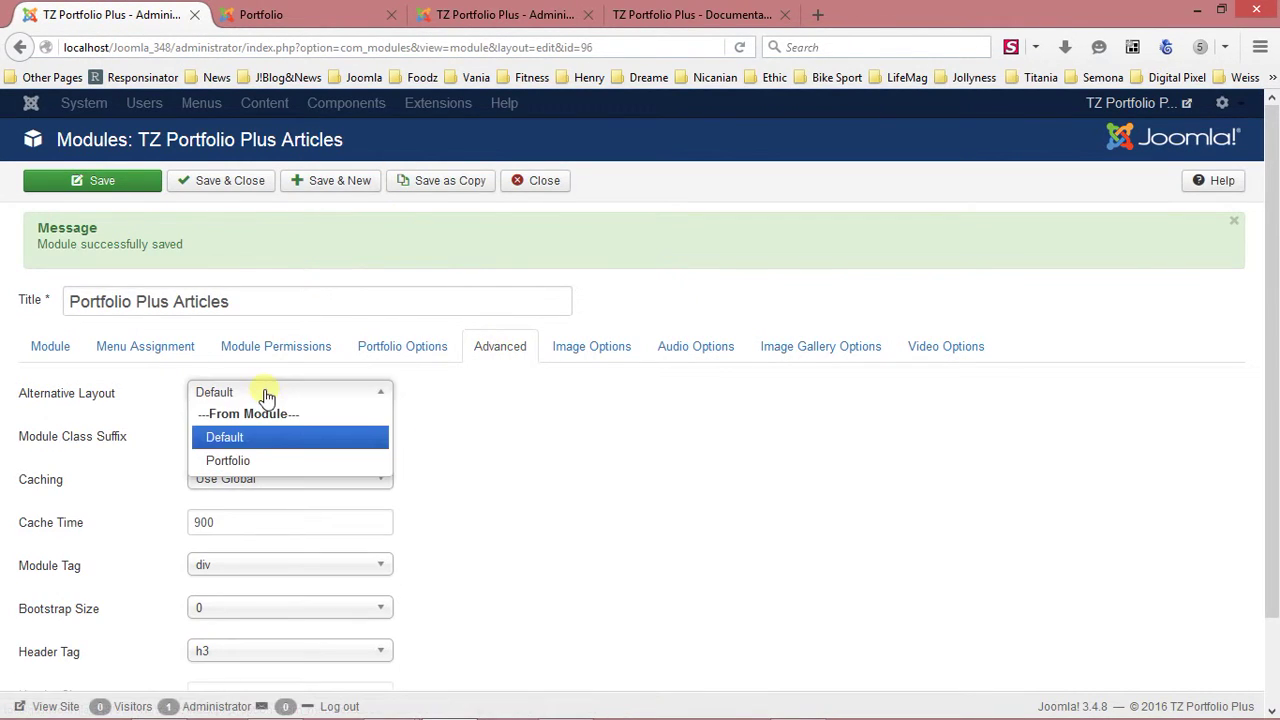
pyautogui.click(257, 460)
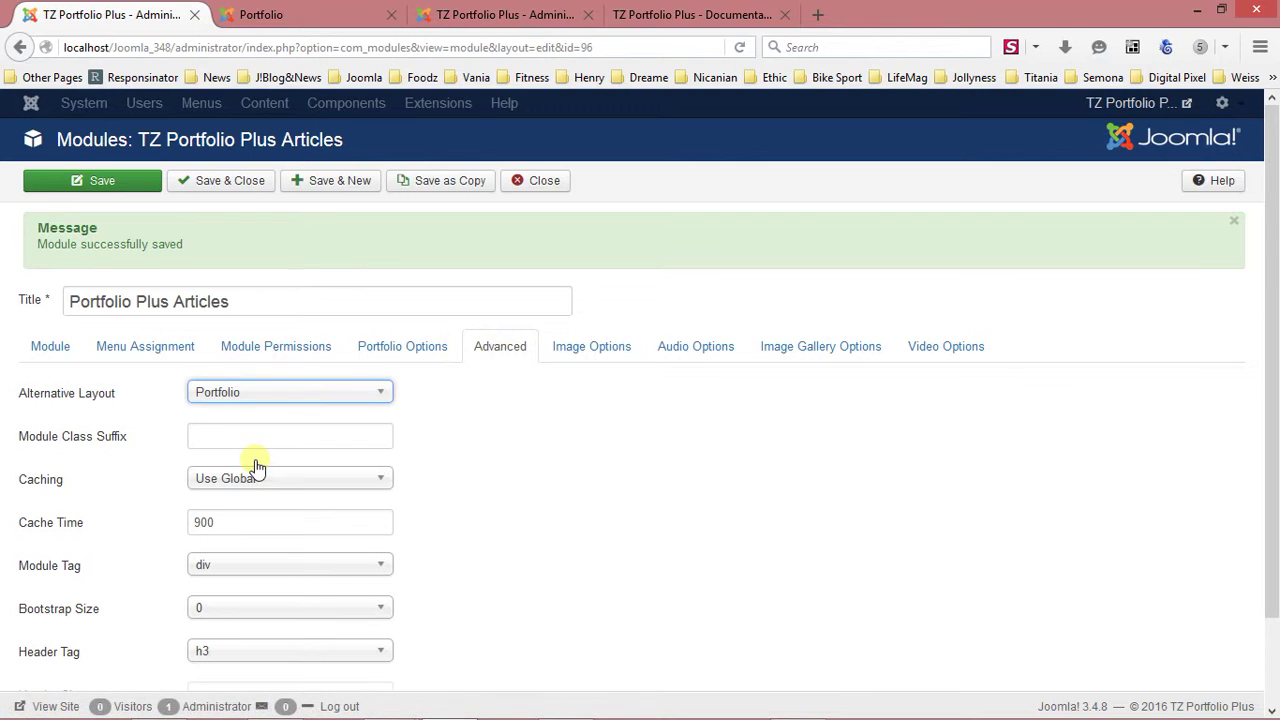
pyautogui.click(92, 182)
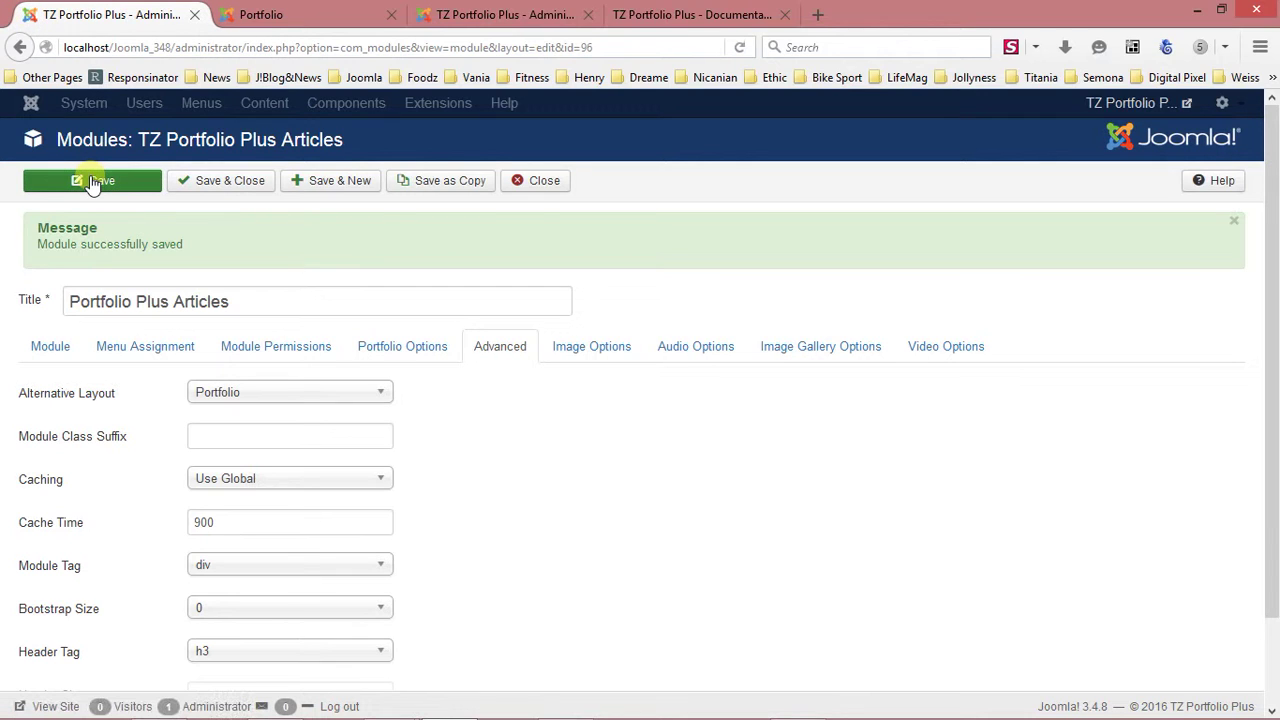
pyautogui.click(366, 338)
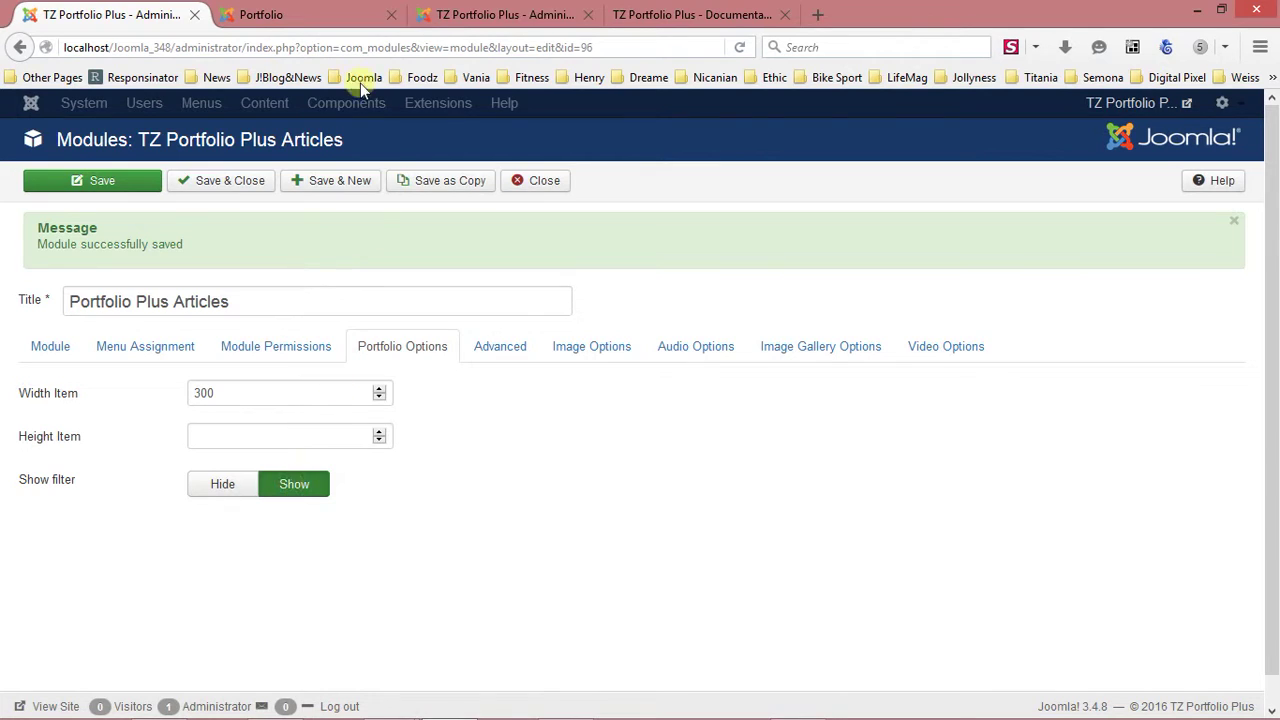
# Step: Clear the site's cache again by reloading the cache list and deleting the page group
pyautogui.click(482, 14)
pyautogui.click(459, 42)
pyautogui.press('Return')
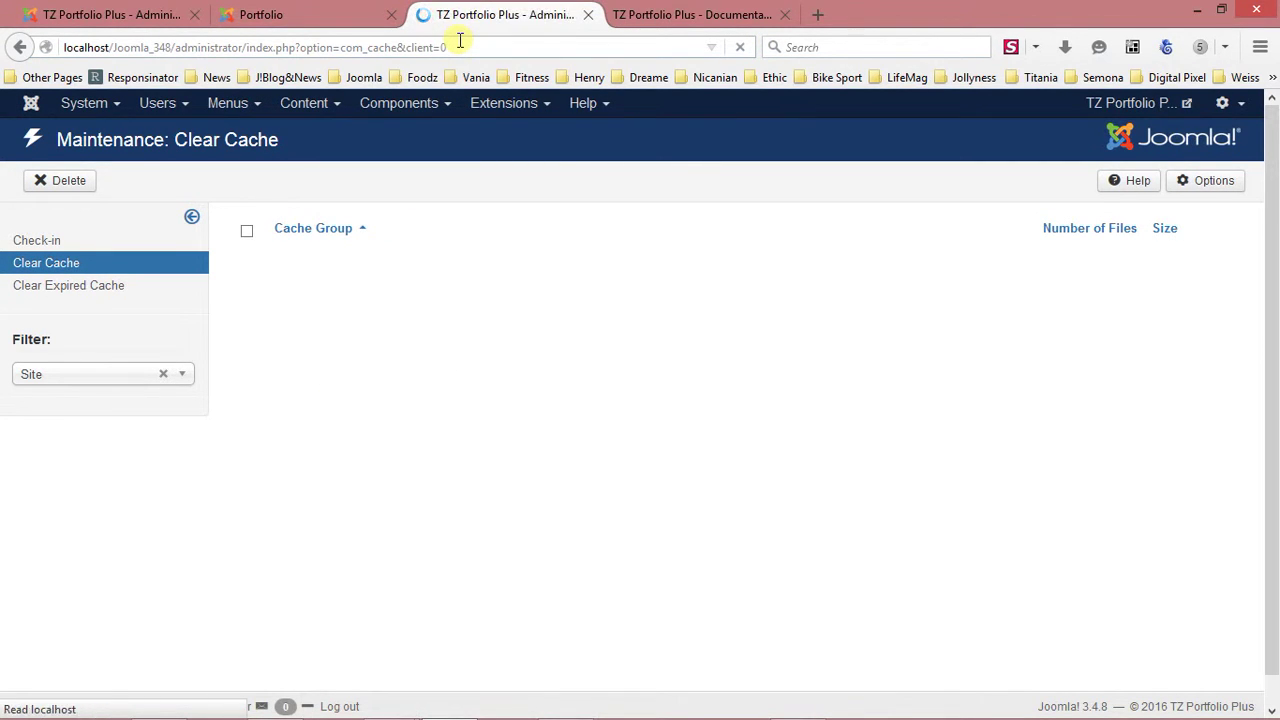
pyautogui.click(248, 232)
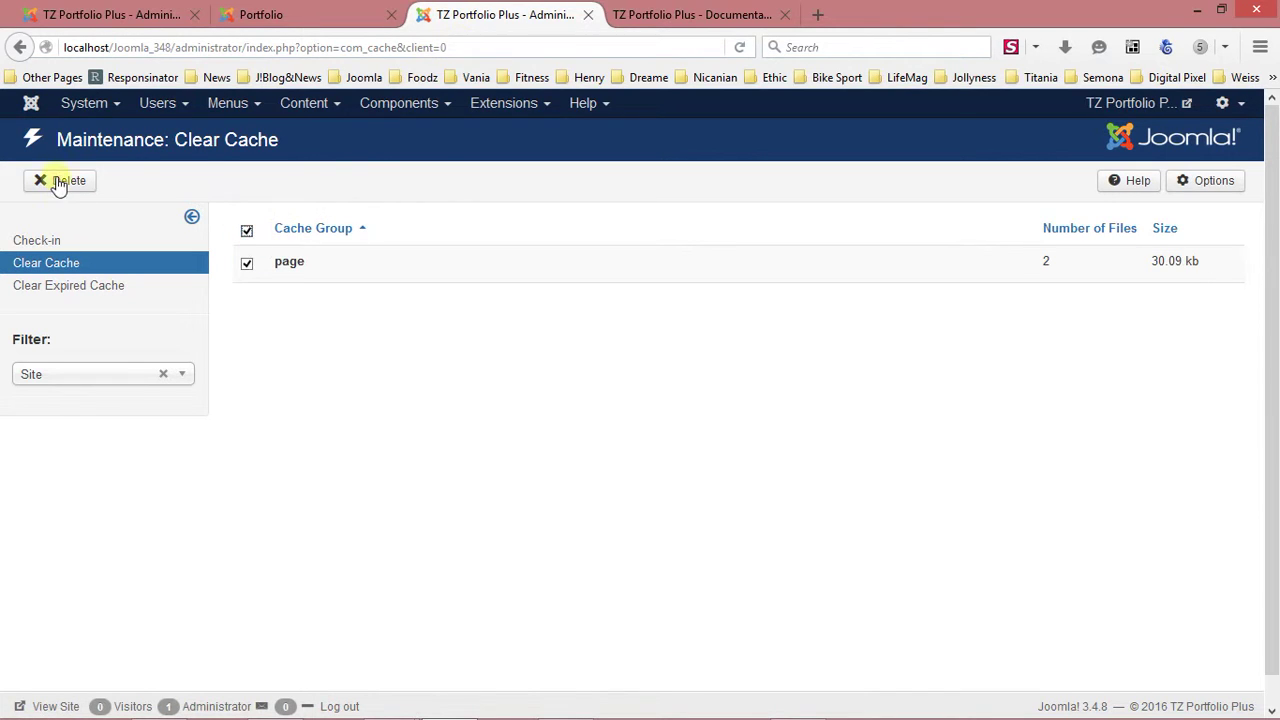
pyautogui.click(56, 182)
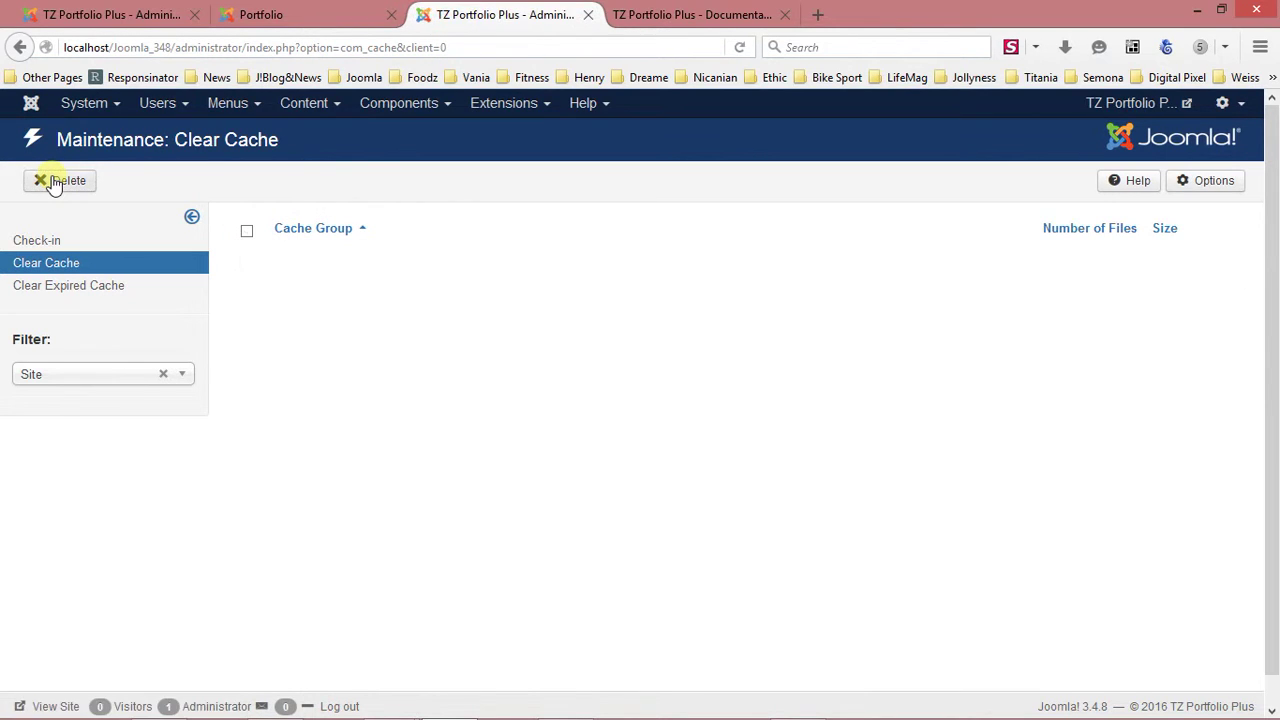
# Step: Reload the front-end Portfolio page and examine the Portfolio Plus Articles module in the Portfolio layout
pyautogui.click(285, 14)
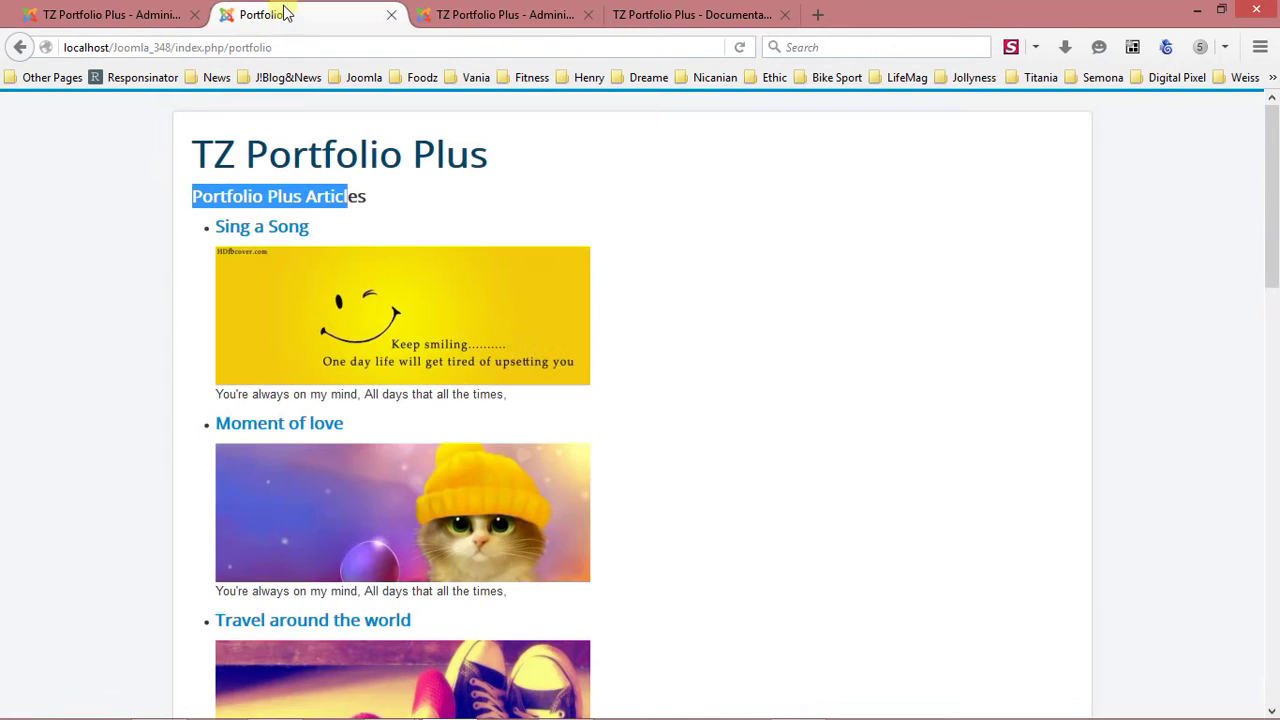
pyautogui.click(741, 48)
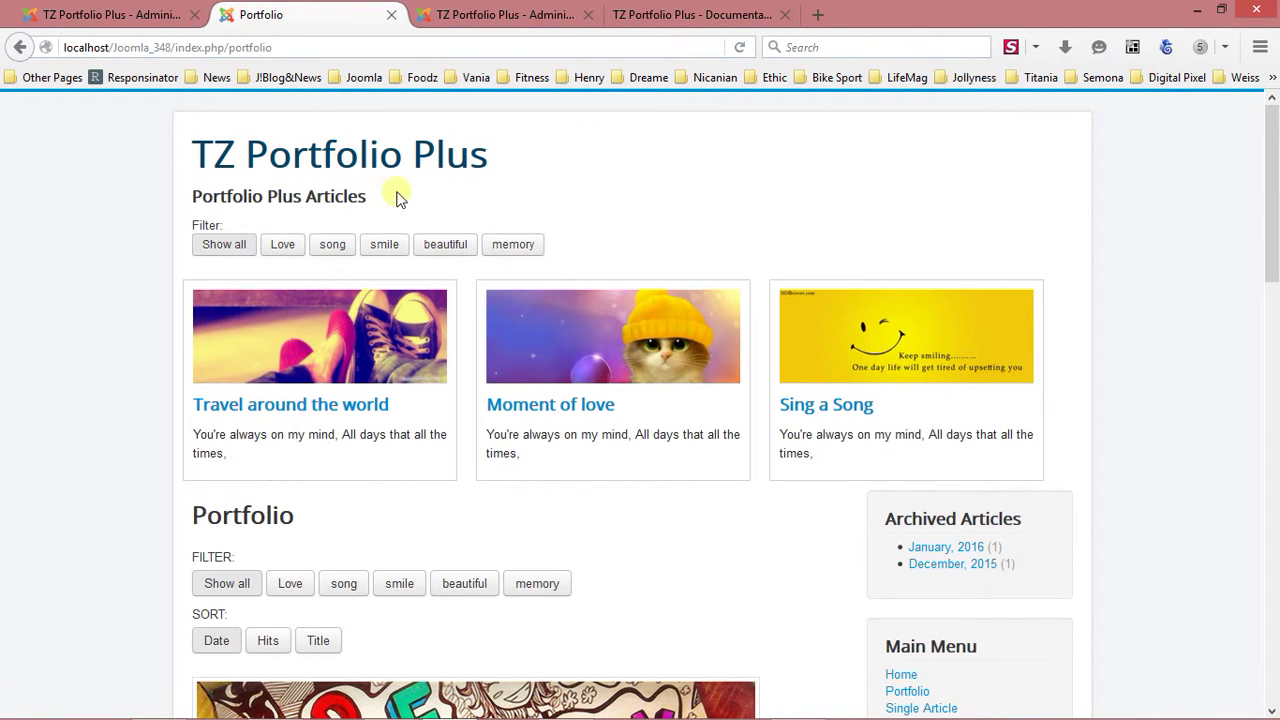
pyautogui.moveTo(370, 196); pyautogui.dragTo(190, 205)
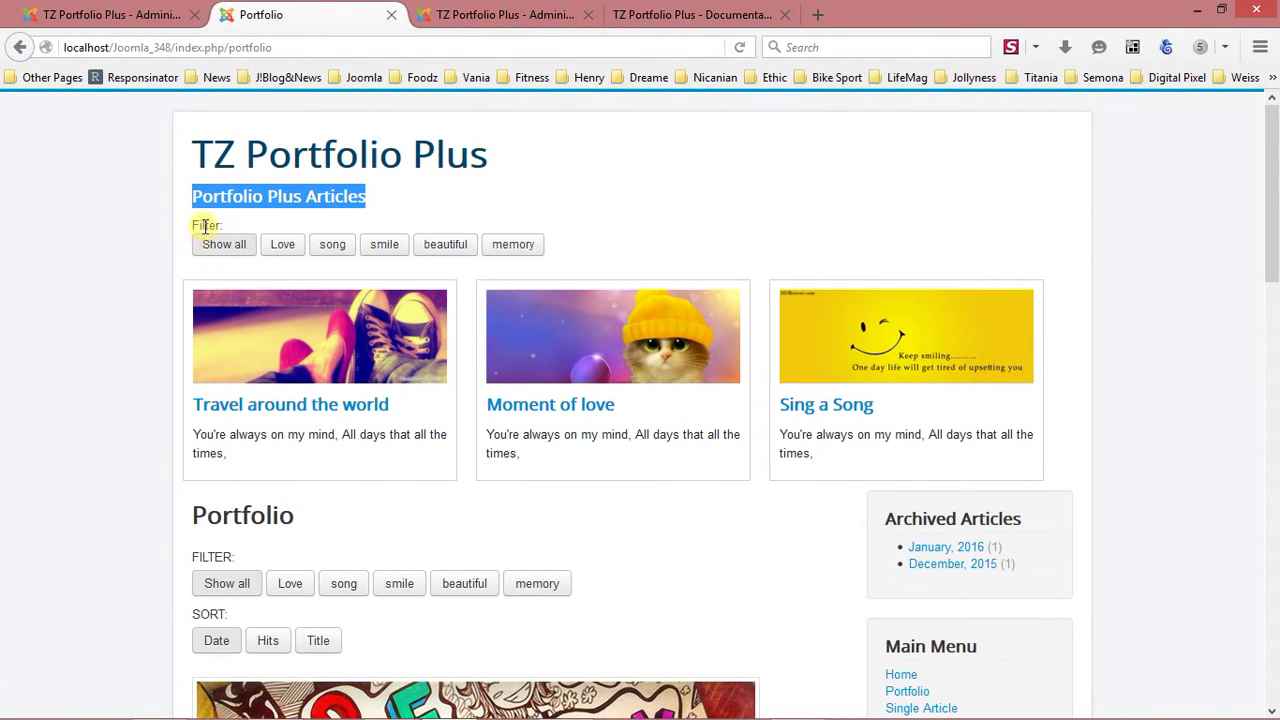